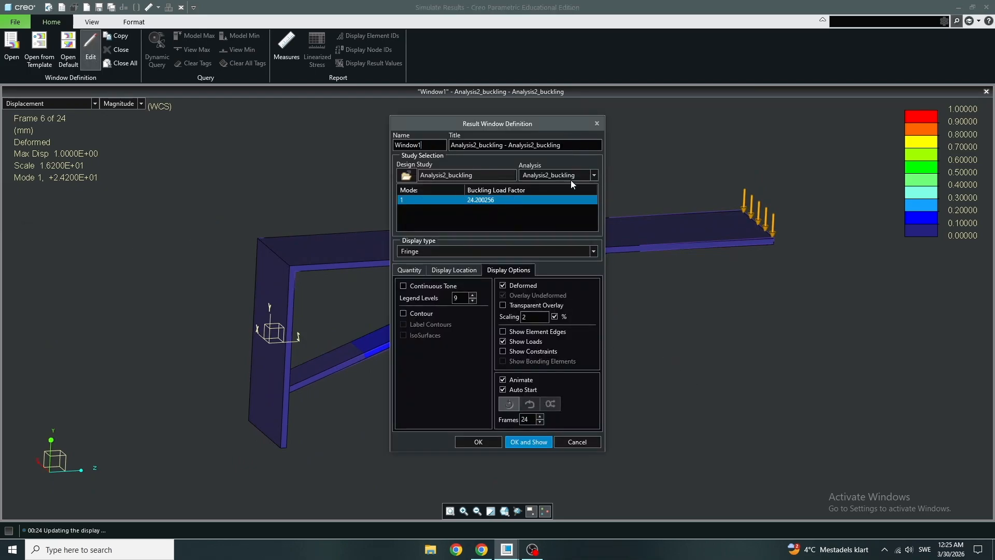
- Set the buckling result animation to 12 frames and show the deformed displacement fringe plot
left_click(539, 442)
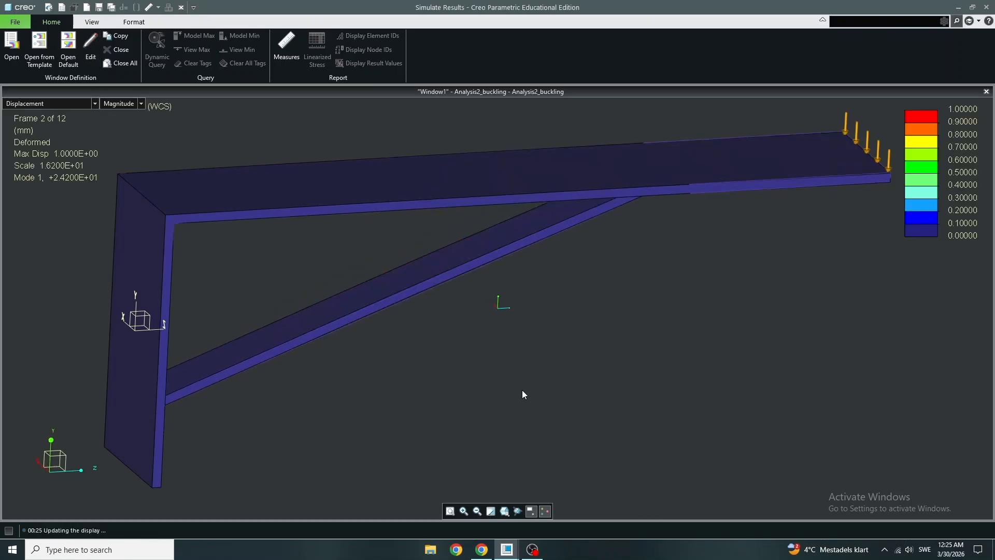
scroll(480, 375, "up", 3)
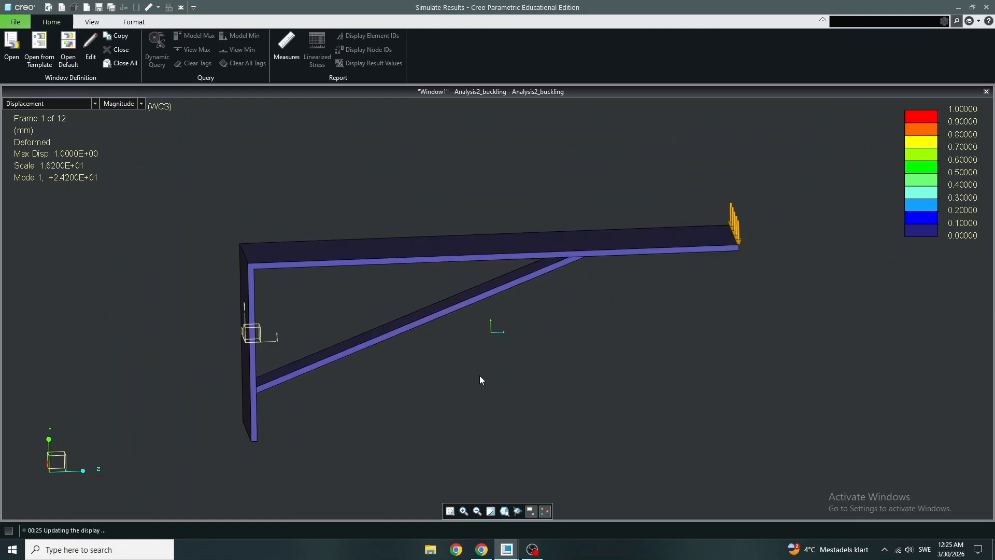
mouse_move(474, 363)
middle_mouse_down()
mouse_move(490, 353)
mouse_move(501, 378)
middle_mouse_up()
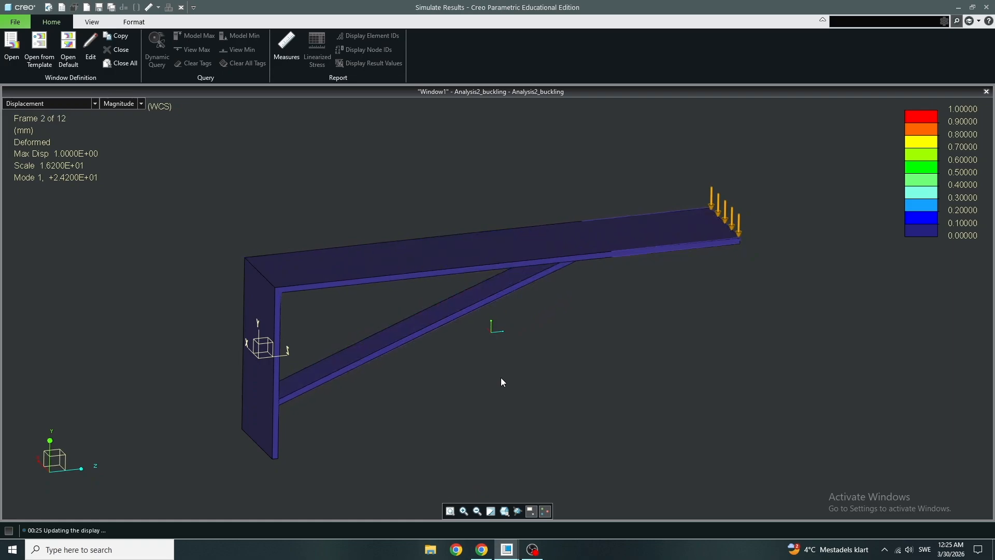
- Turn off the animation in the result window definition and show the deformed buckling shape as a still fringe plot
double_click(502, 381)
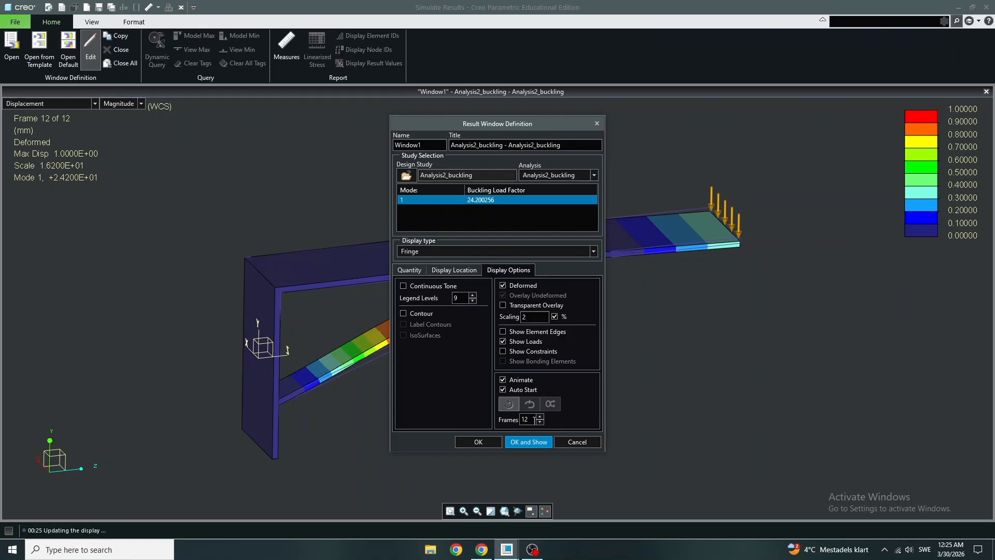
left_click(503, 379)
left_click(530, 442)
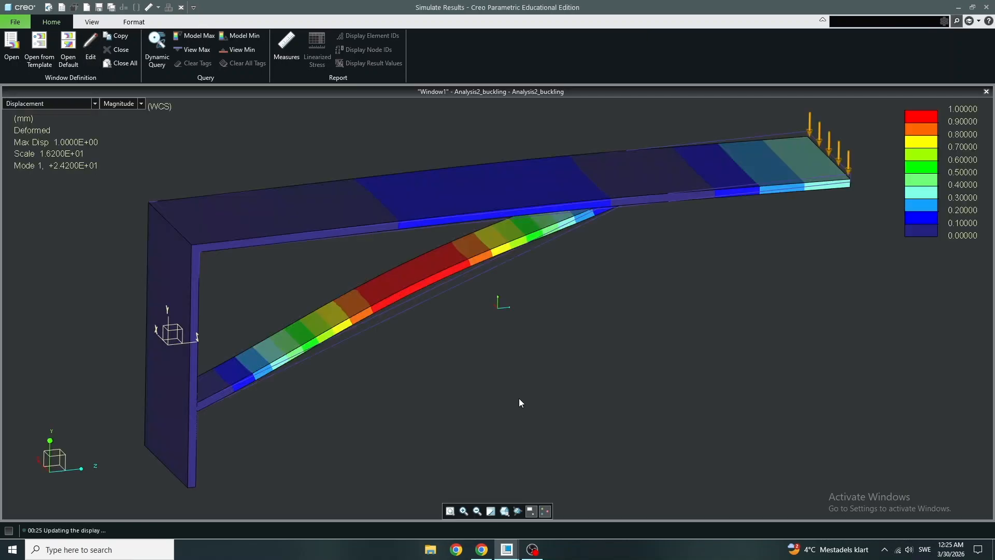
scroll(509, 377, "up", 2)
mouse_move(508, 377)
middle_mouse_down()
mouse_move(460, 343)
mouse_move(442, 349)
mouse_move(417, 366)
mouse_move(412, 412)
middle_mouse_up()
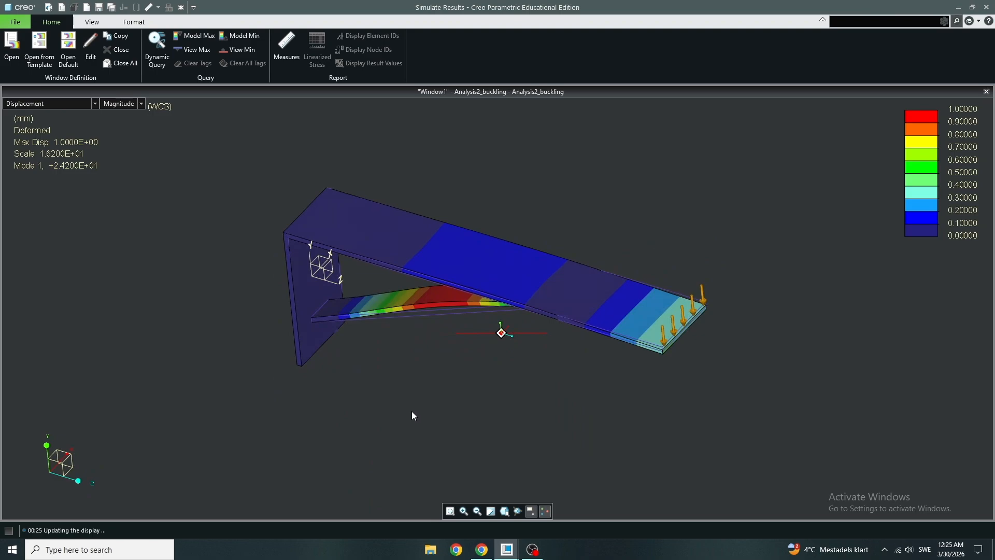
middle_click_drag(412, 415, 418, 386)
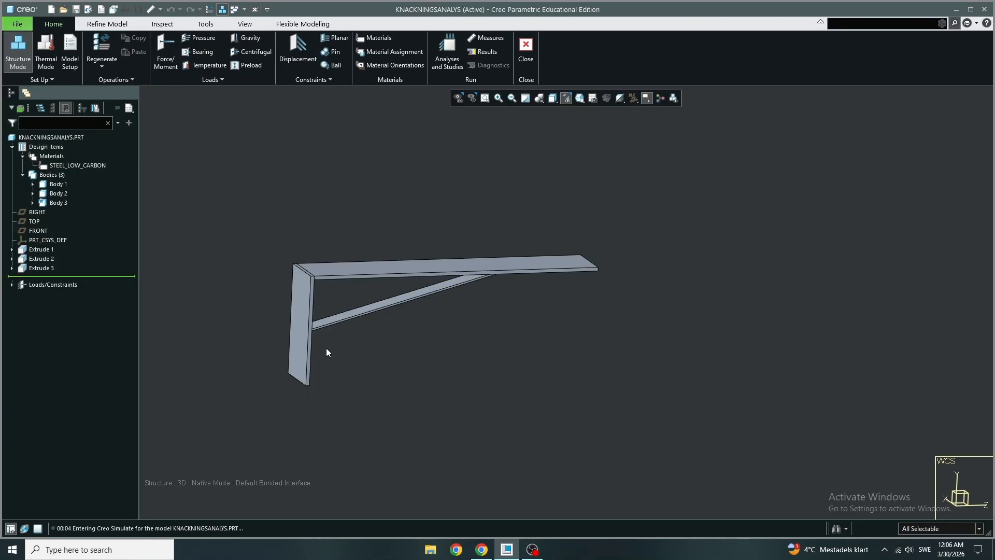
- Apply a displacement constraint to the outer face of the vertical plate, with X, Y and Z translations fixed
middle_click_drag(324, 345, 273, 341)
scroll(346, 281, "down", 3)
mouse_move(346, 286)
middle_mouse_down()
mouse_move(455, 332)
mouse_move(438, 325)
mouse_move(473, 334)
mouse_move(486, 313)
mouse_move(474, 346)
mouse_move(487, 354)
mouse_move(479, 337)
middle_mouse_up()
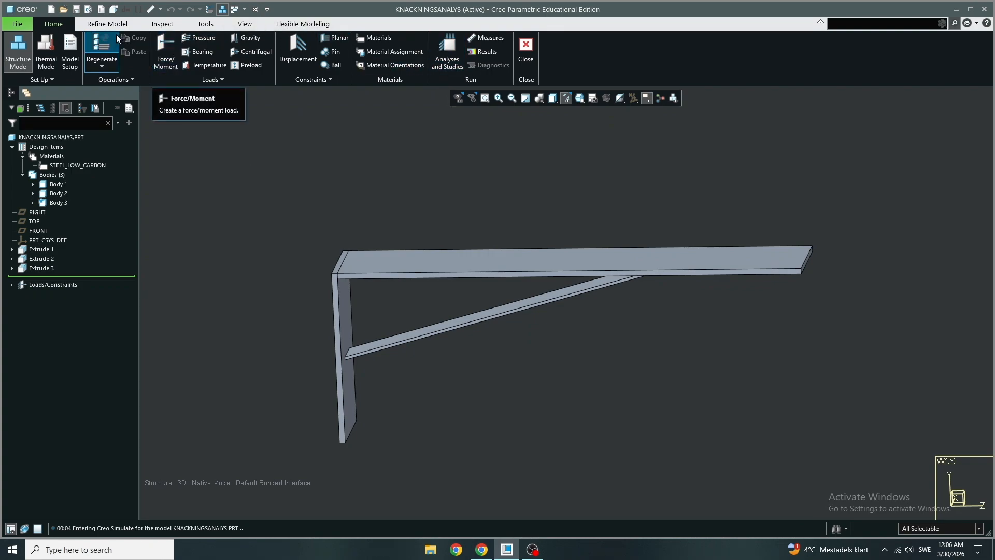
middle_click_drag(329, 299, 350, 298)
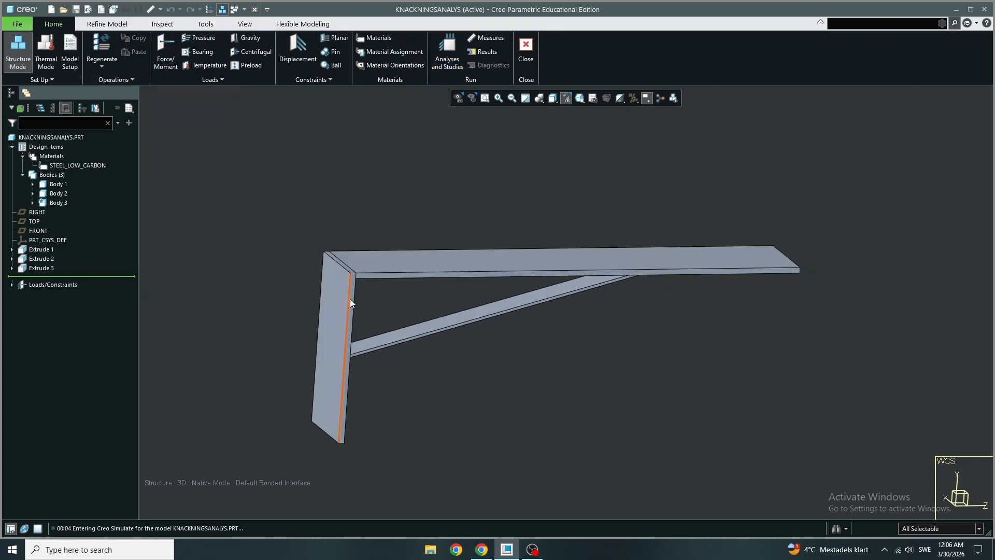
left_click(335, 305)
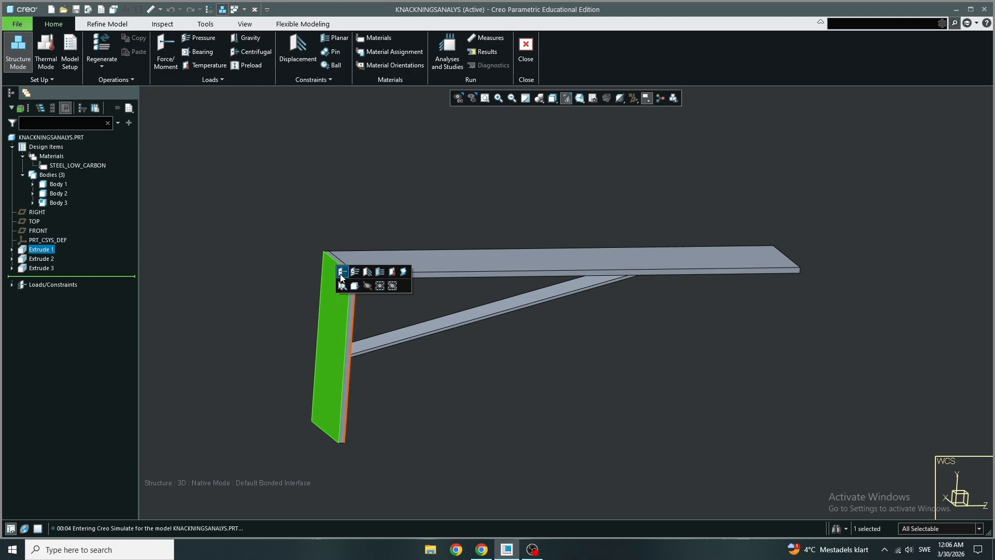
left_click(367, 271)
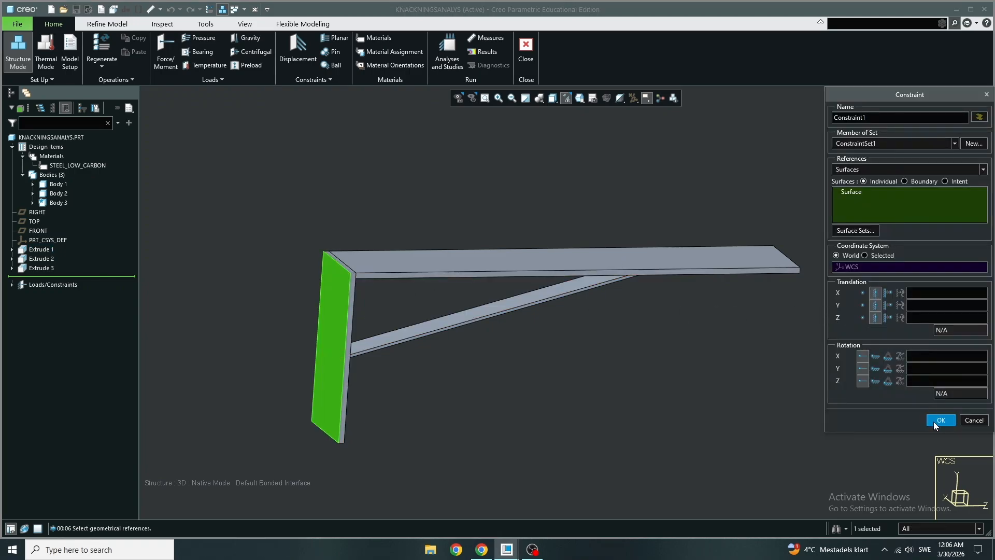
left_click(940, 420)
- Apply a force load of -1 kN in Y to the free end face of the horizontal plate
middle_click_drag(801, 381, 757, 377)
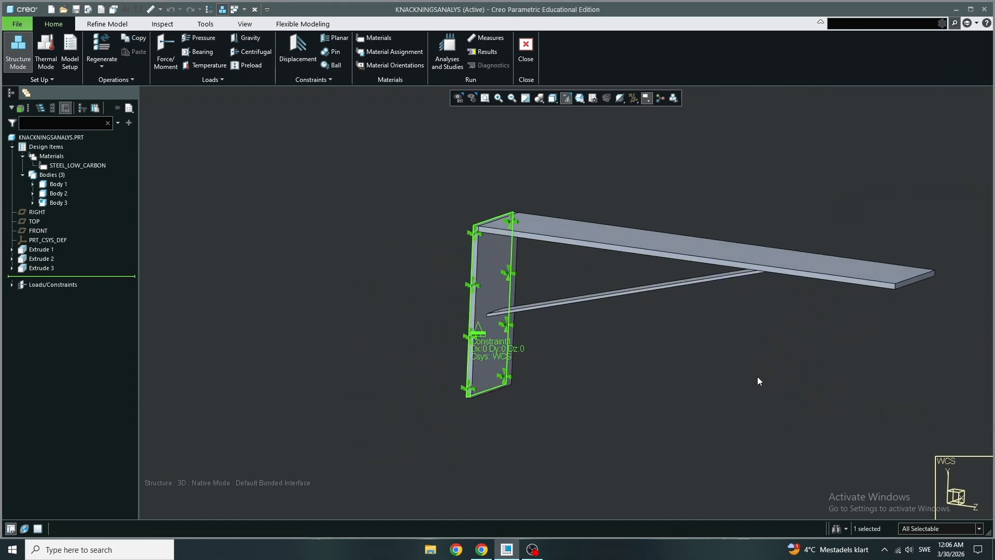
scroll(928, 283, "up", 3)
left_click(921, 273)
left_click(937, 240)
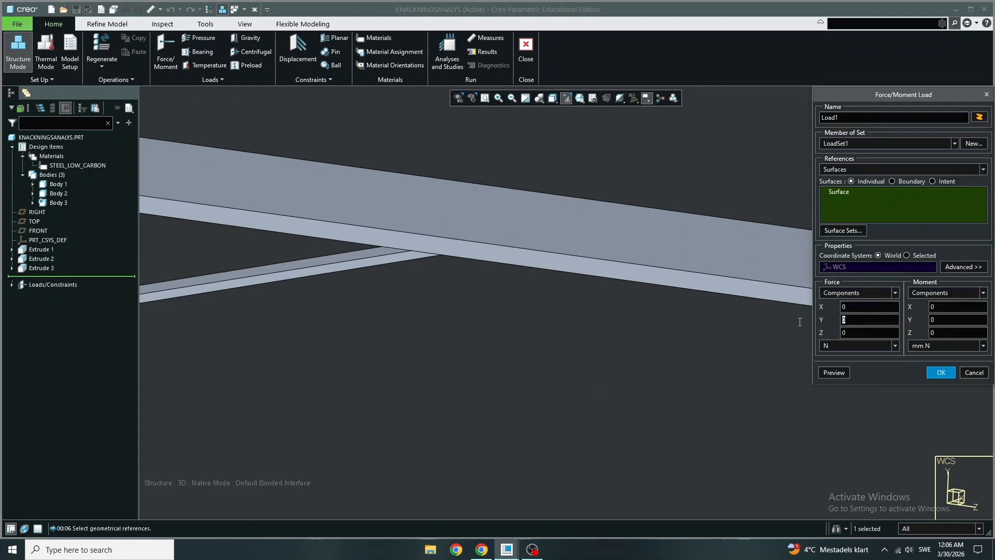
type("-1")
left_click(885, 343)
left_click(882, 387)
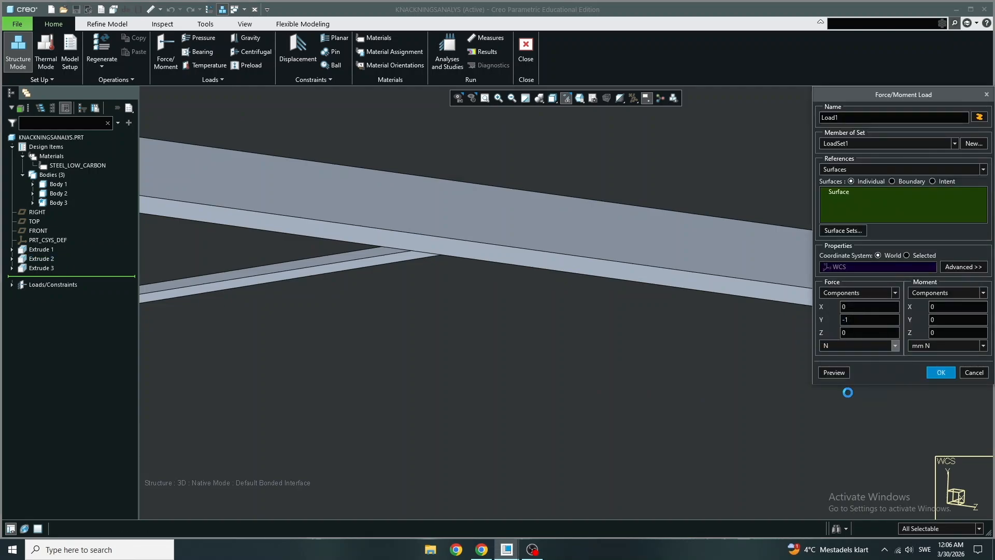
left_click(941, 372)
- Assign the STEEL_LOW_CARBON material to the whole part
scroll(830, 316, "up", 5)
middle_click_drag(525, 300, 542, 313)
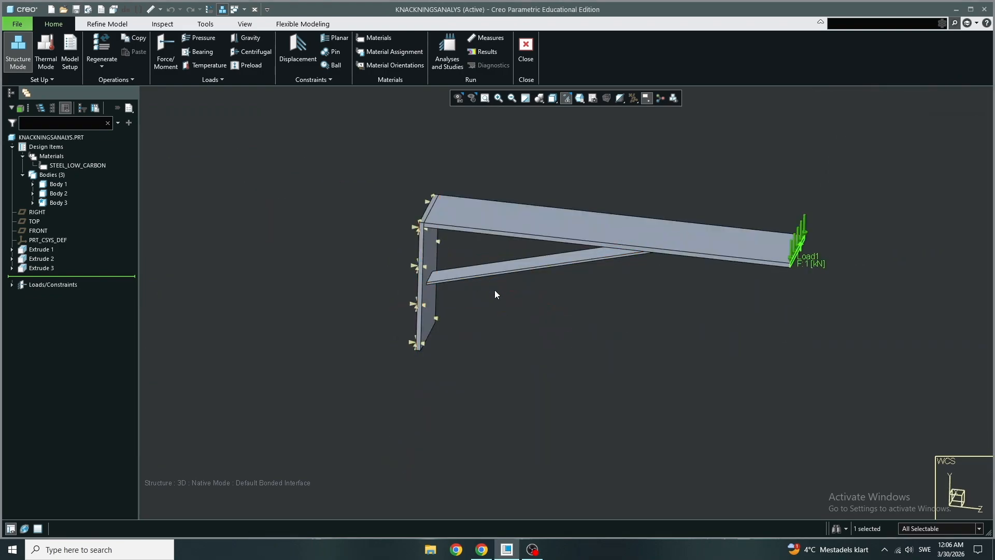
left_click(408, 57)
left_click(969, 215)
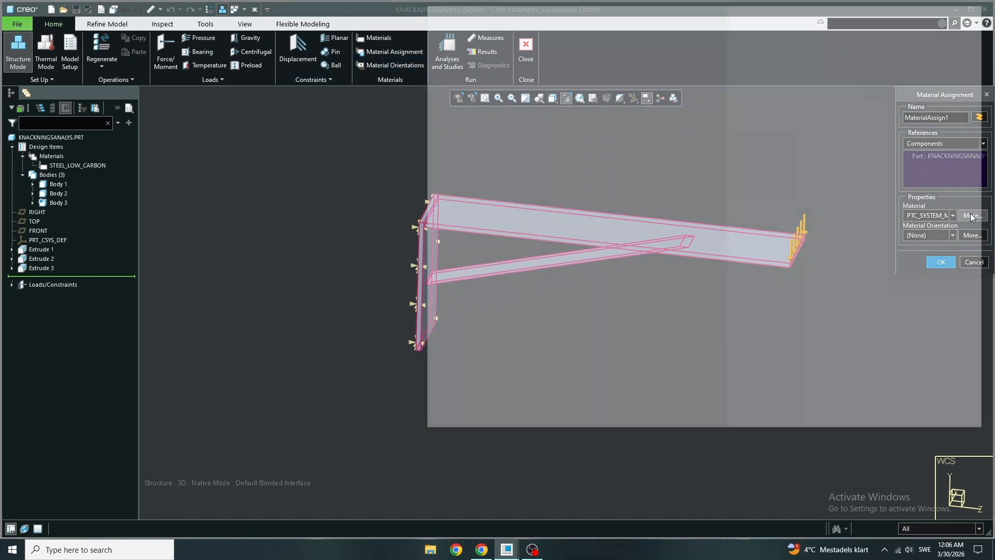
left_click(493, 381)
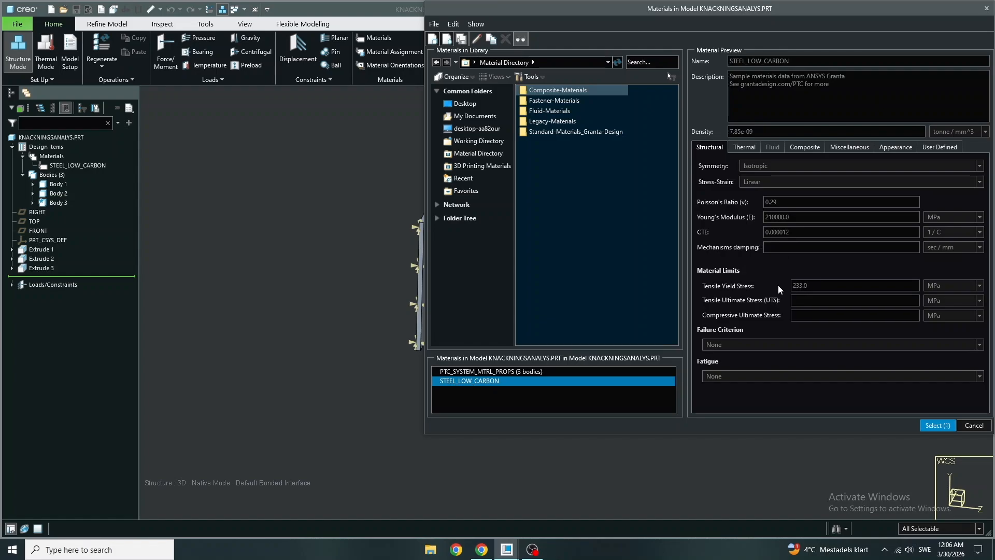
left_click(933, 425)
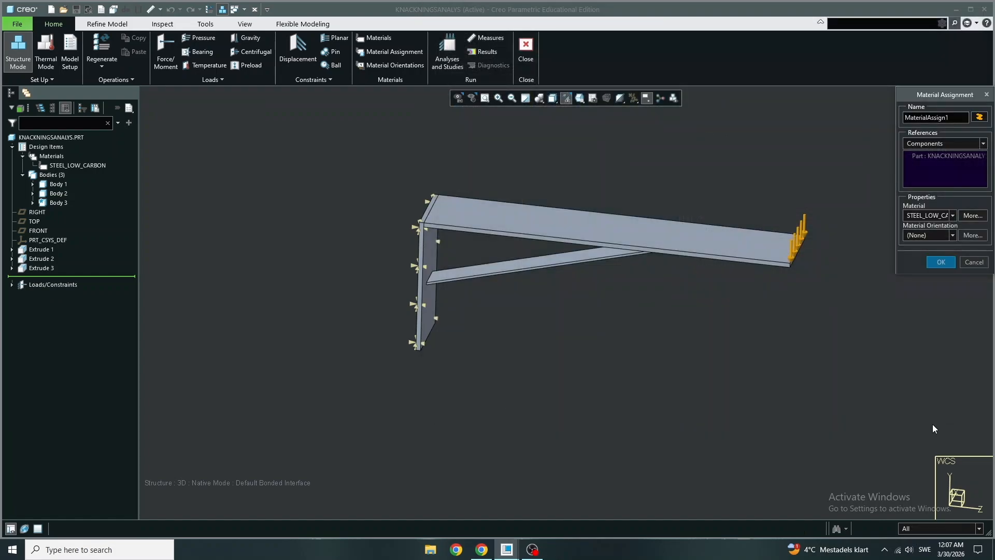
left_click(941, 262)
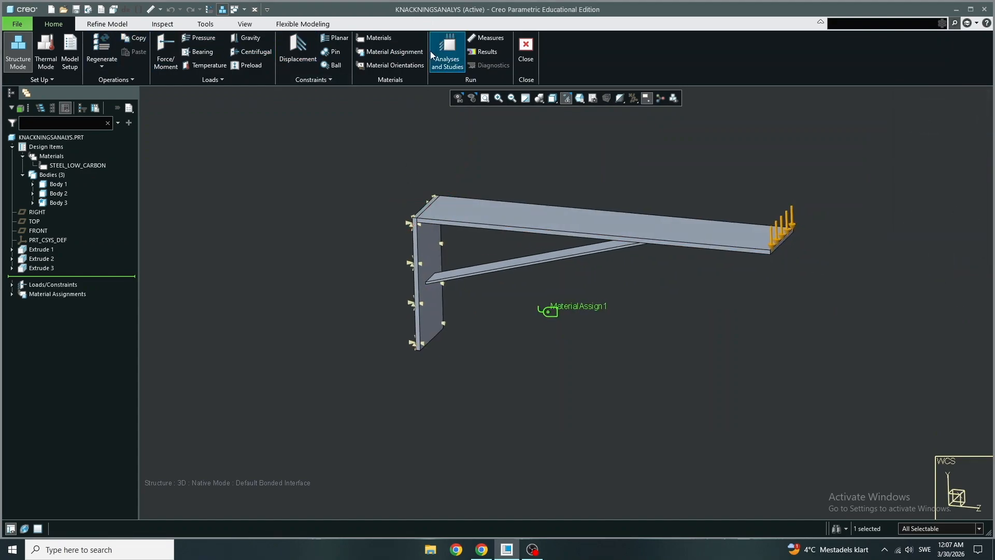
- Create a static analysis named Analysis1_static using ConstraintSet1 and LoadSet1 with Single-Pass Adaptive convergence
left_click(447, 54)
left_click(195, 133)
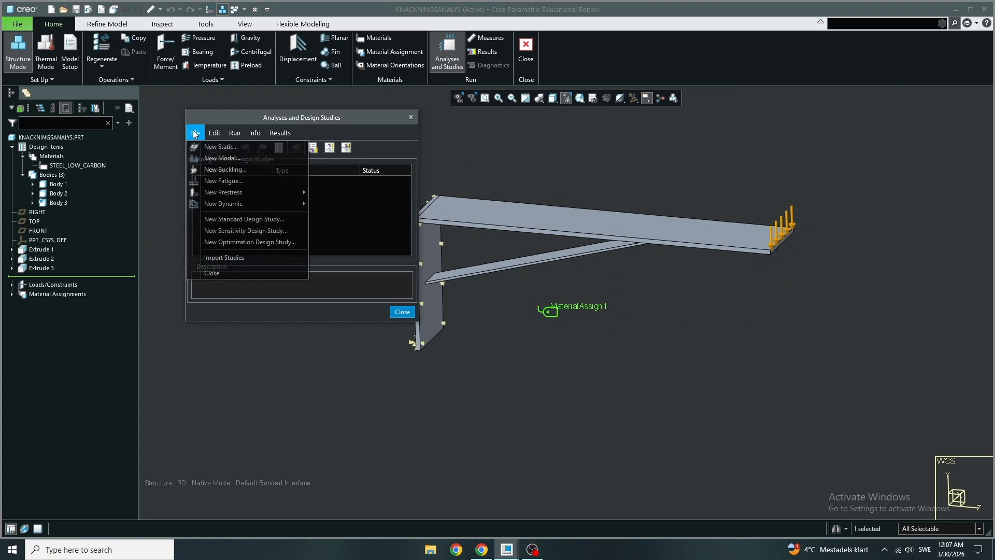
left_click(215, 146)
left_click_drag(425, 54, 306, 55)
left_click(440, 58)
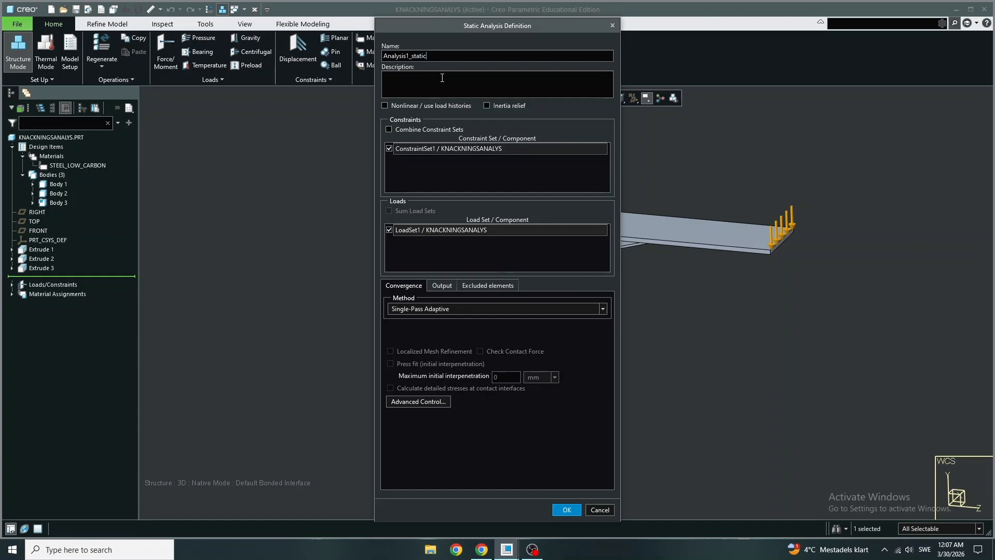
left_click(561, 509)
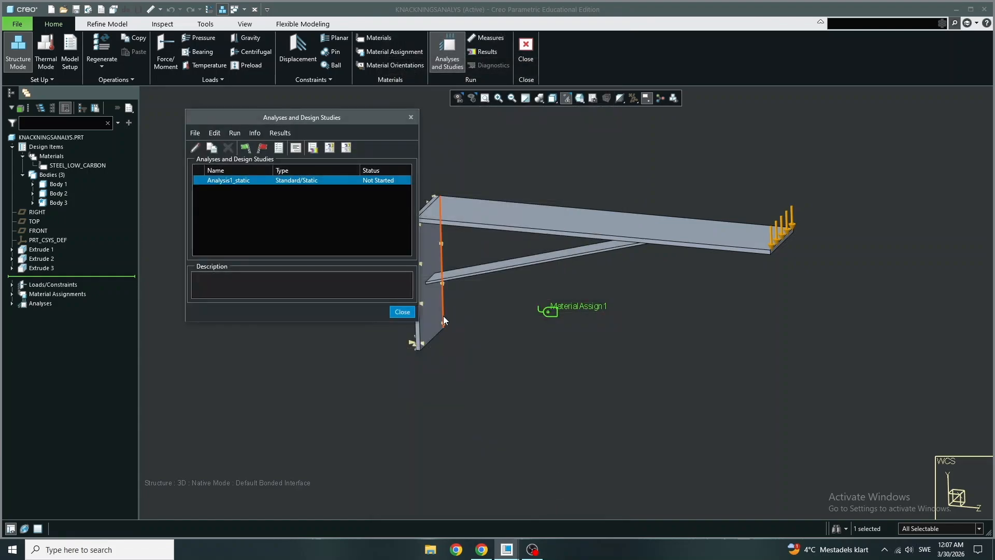
- Run Analysis1_static with interactive diagnostics and show its von Mises stress fringe plot in MPa
left_click(249, 149)
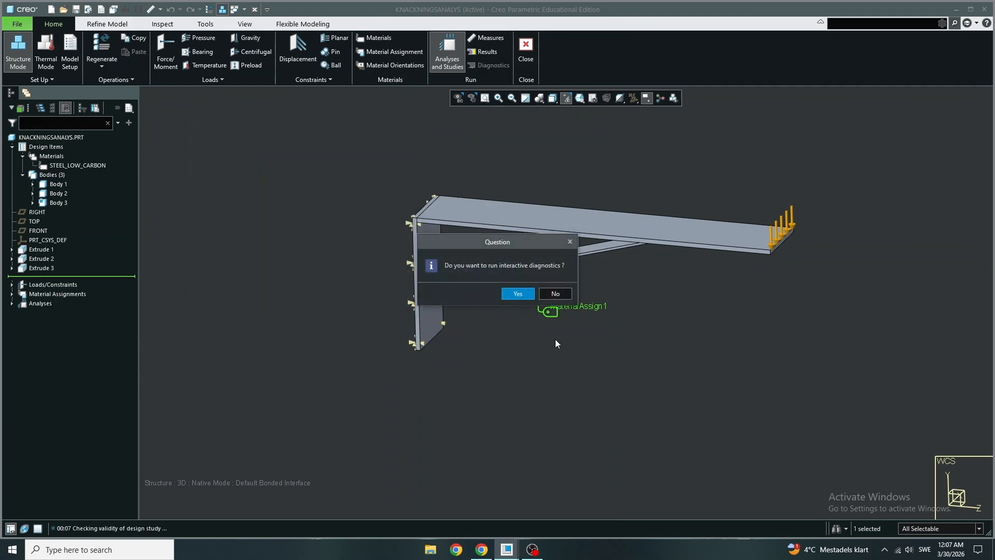
left_click(517, 292)
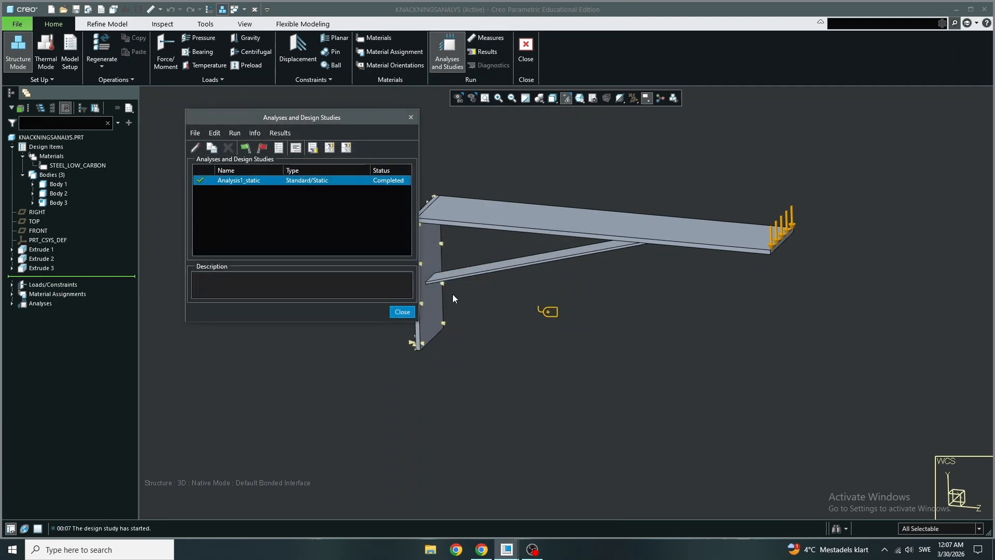
left_click(297, 150)
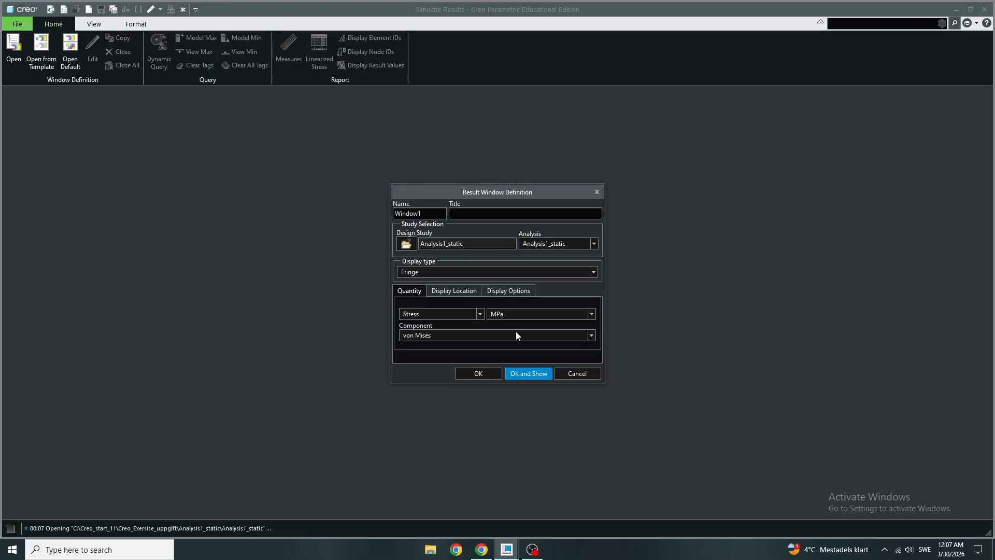
left_click(530, 374)
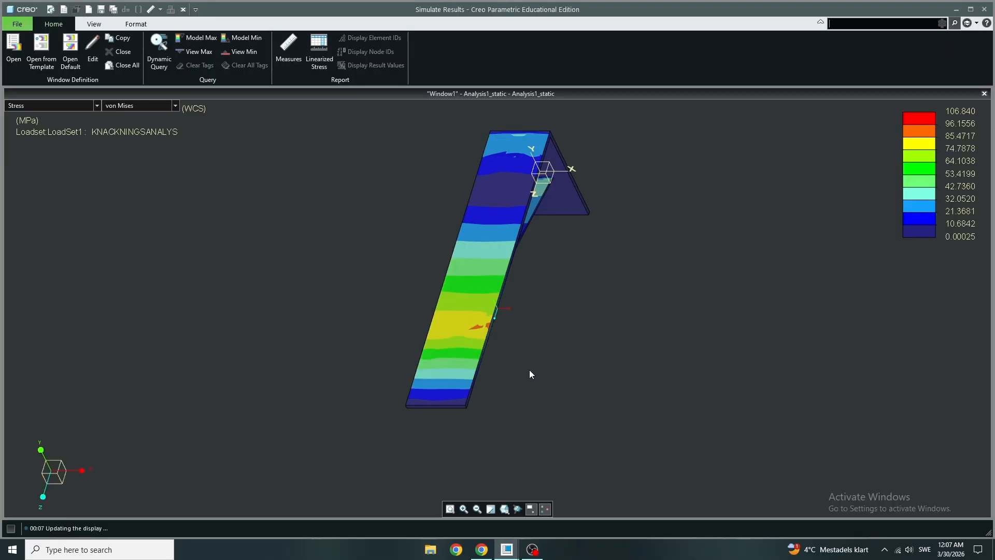
- Examine the von Mises stress where the diagonal brace meets the horizontal plate, and close the results window
middle_click_drag(644, 329, 763, 168)
scroll(526, 215, "down", 3)
mouse_move(524, 199)
middle_mouse_down()
mouse_move(550, 210)
mouse_move(585, 195)
mouse_move(518, 178)
mouse_move(524, 200)
middle_mouse_up()
scroll(565, 251, "down", 4)
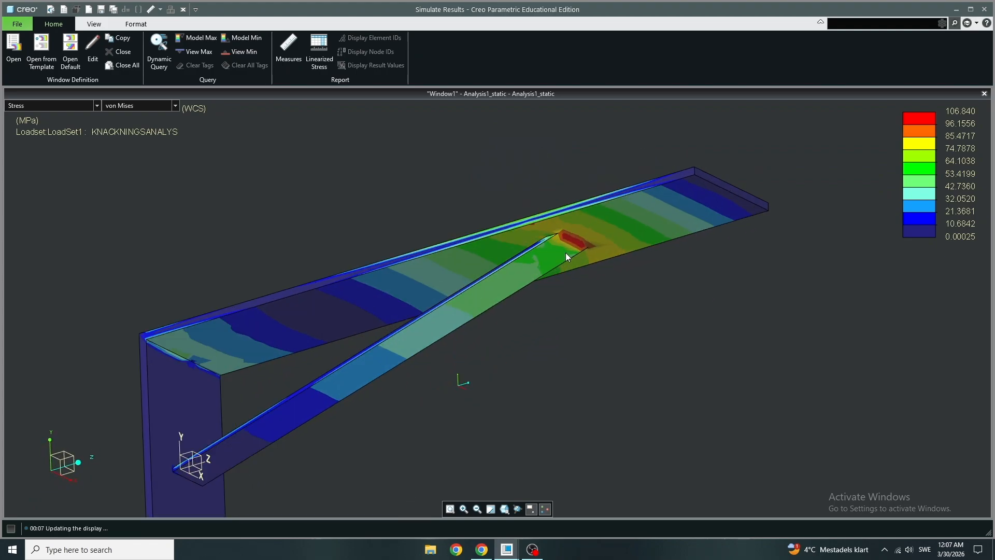
scroll(574, 247, "up", 2)
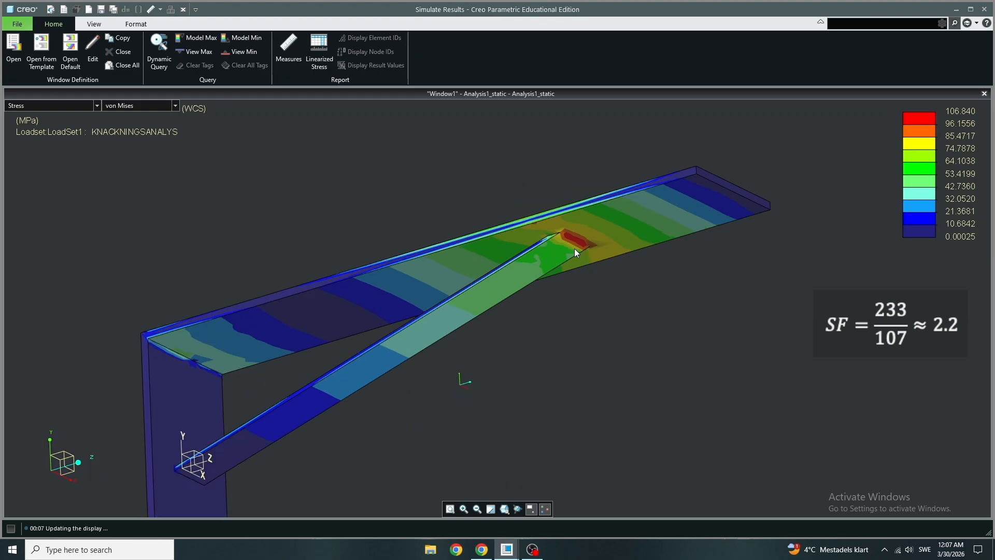
scroll(574, 248, "down", 4)
scroll(575, 249, "up", 6)
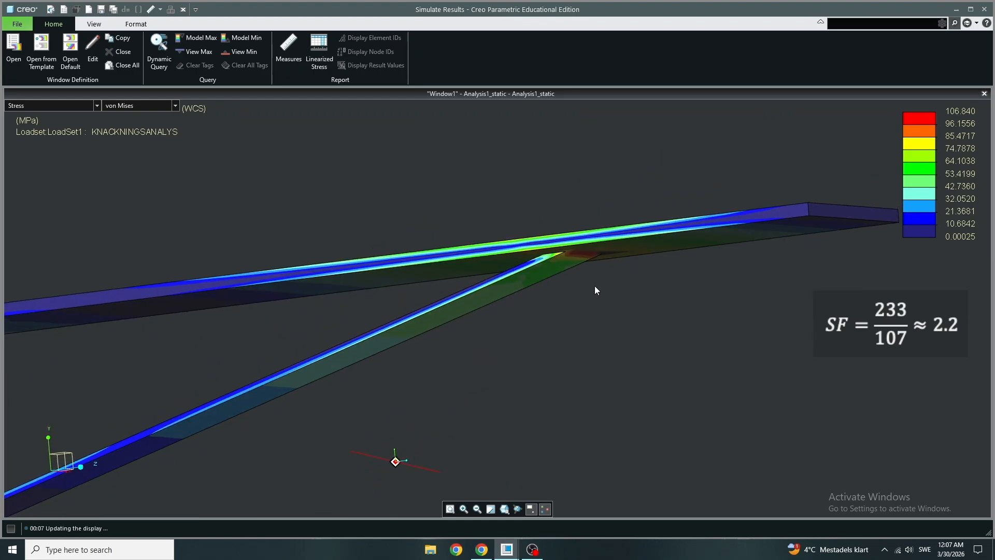
left_click(984, 9)
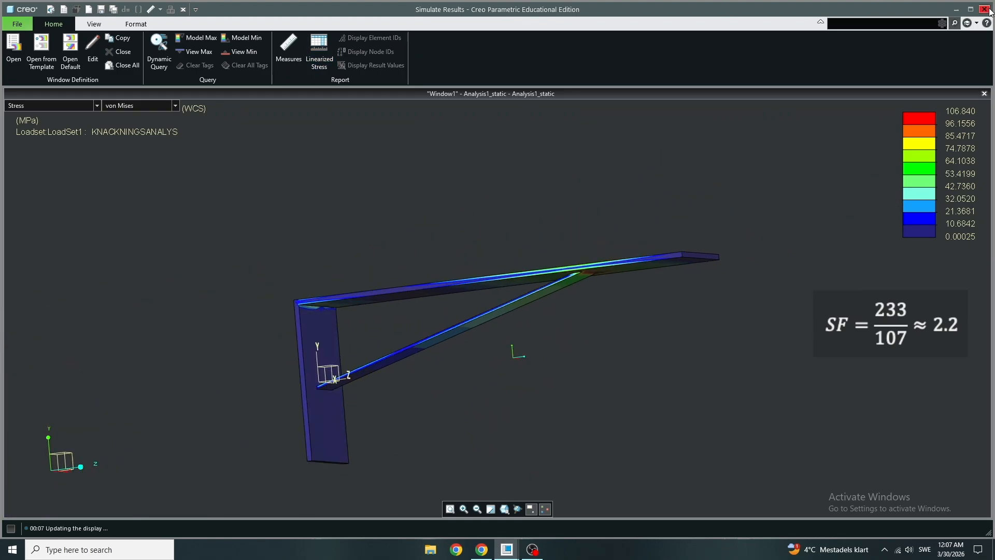
left_click(495, 304)
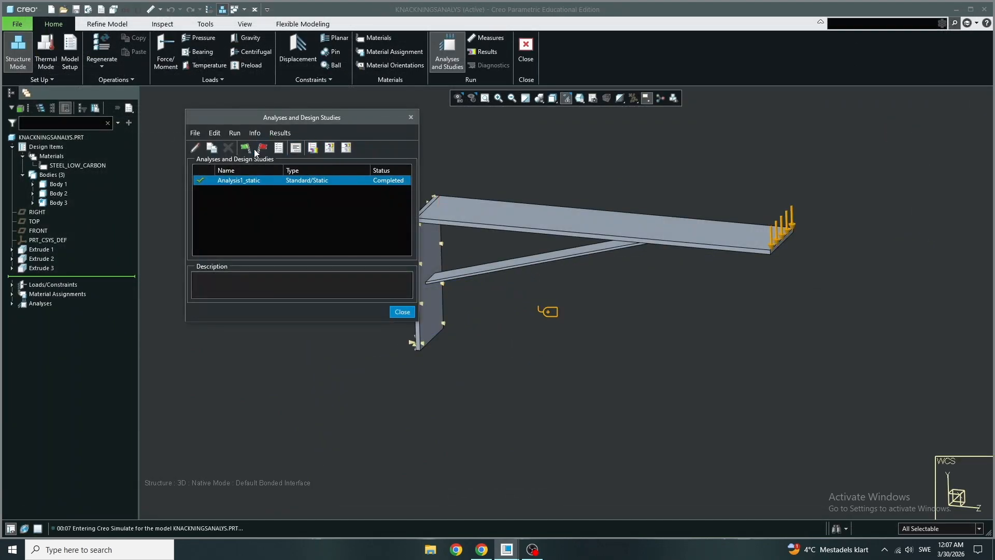
- Define the buckling analysis Analysis2_buckling from Analysis1_static and LoadSet1 with one buckling mode and Single-Pass Adaptive convergence
left_click(195, 133)
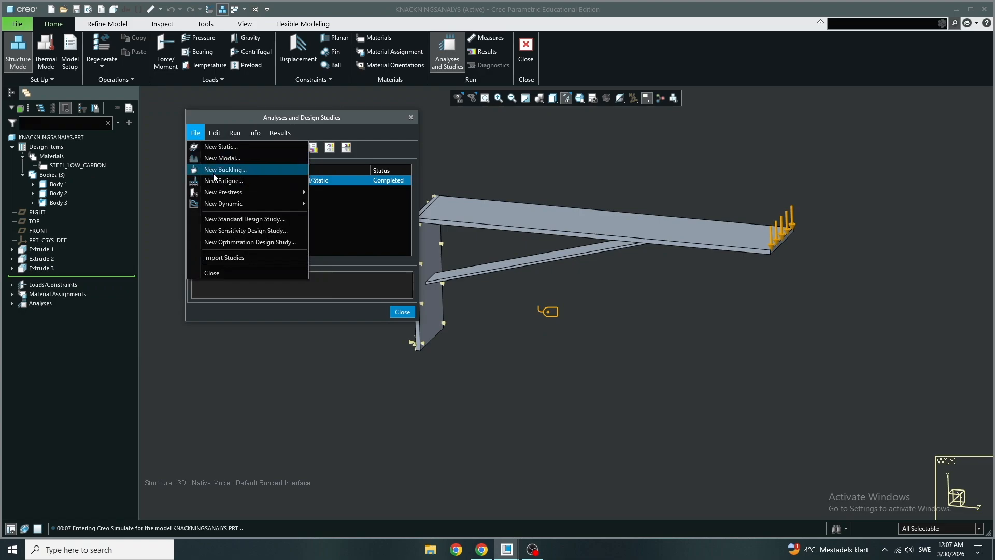
left_click(213, 173)
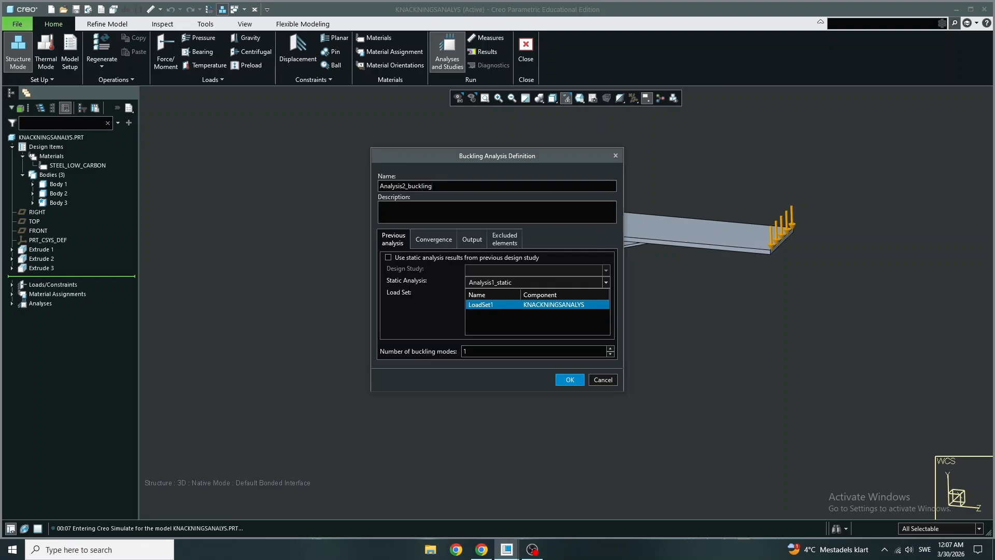
left_click(440, 239)
left_click(426, 267)
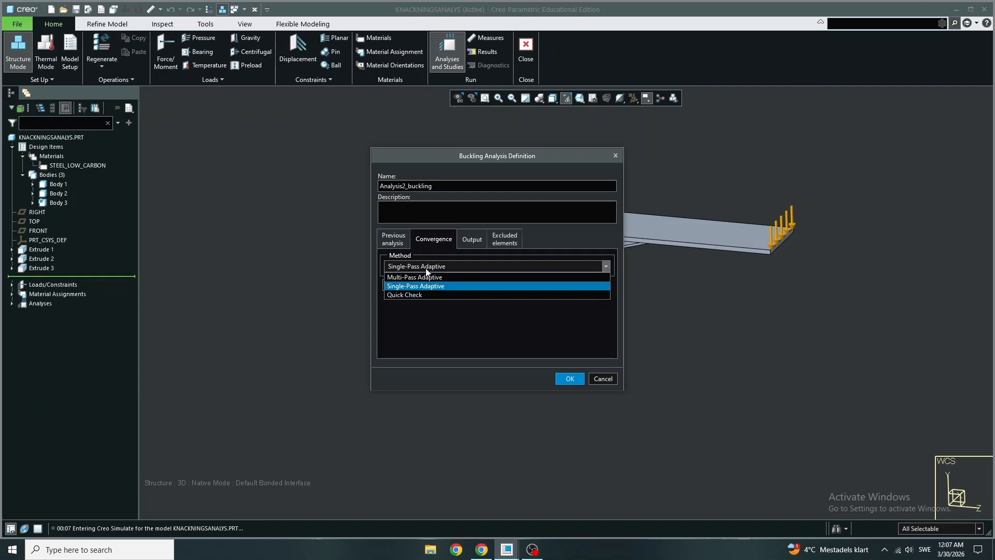
left_click(429, 278)
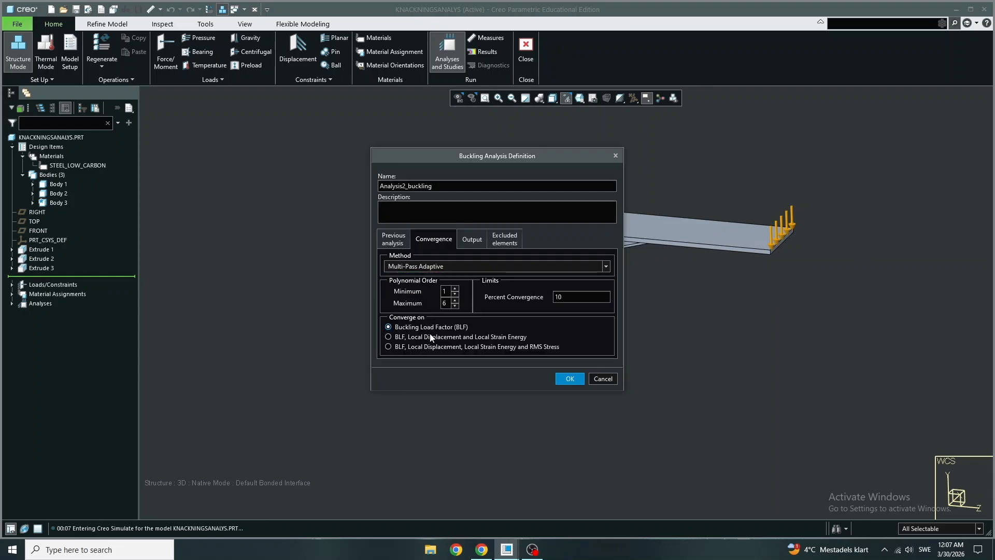
left_click(441, 266)
left_click(436, 284)
- Enable filtering of negative buckling load factors in the output settings of Analysis2_buckling and accept the definition
left_click(498, 241)
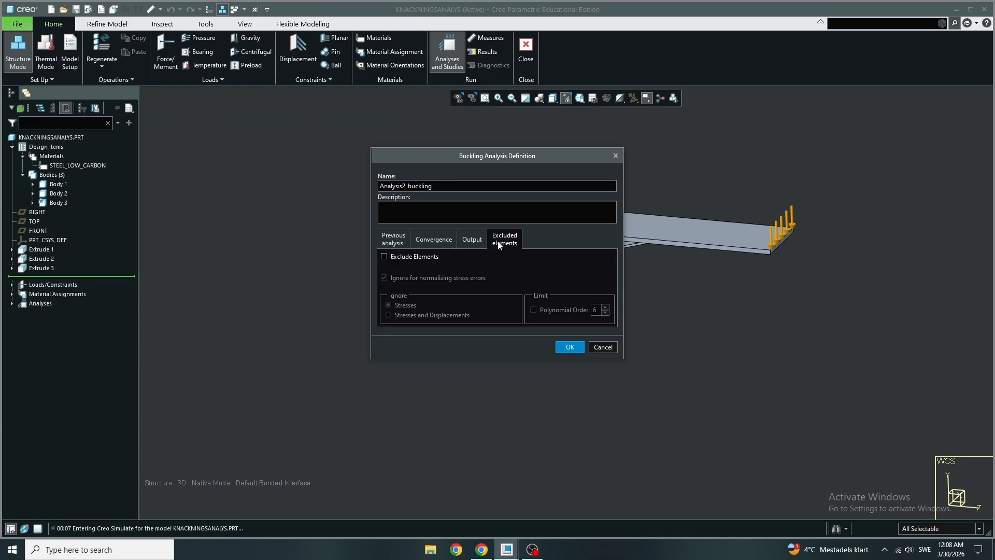
left_click(473, 239)
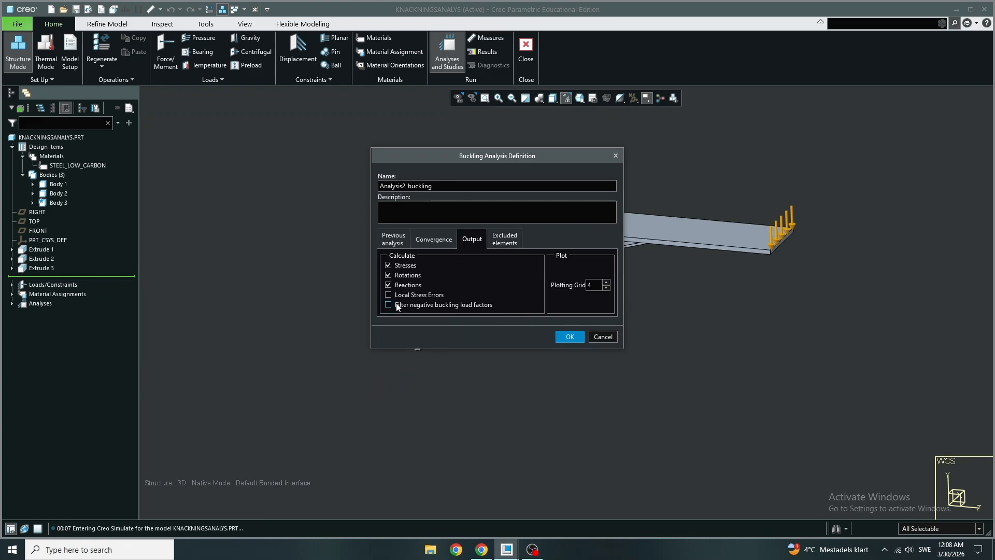
left_click_drag(448, 155, 264, 231)
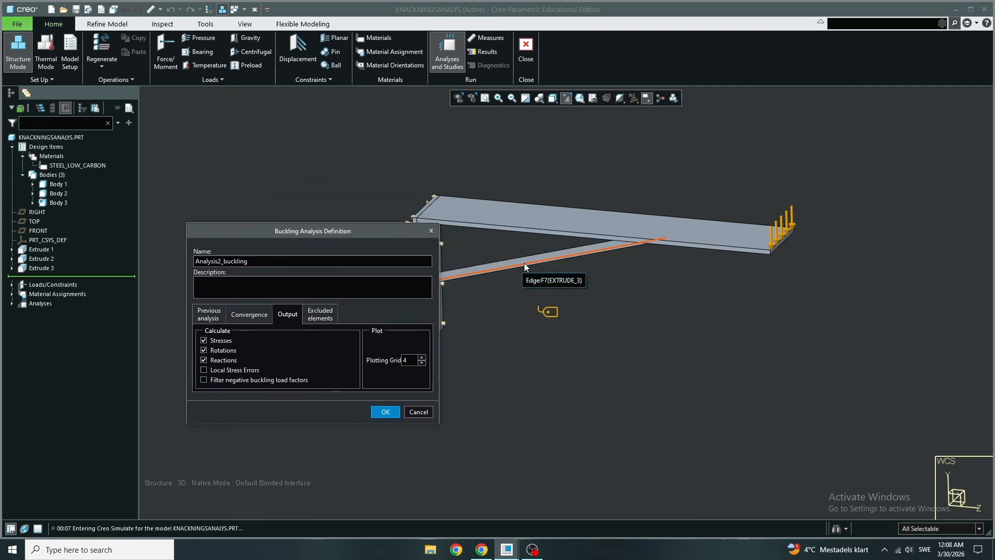
left_click_drag(378, 241, 337, 176)
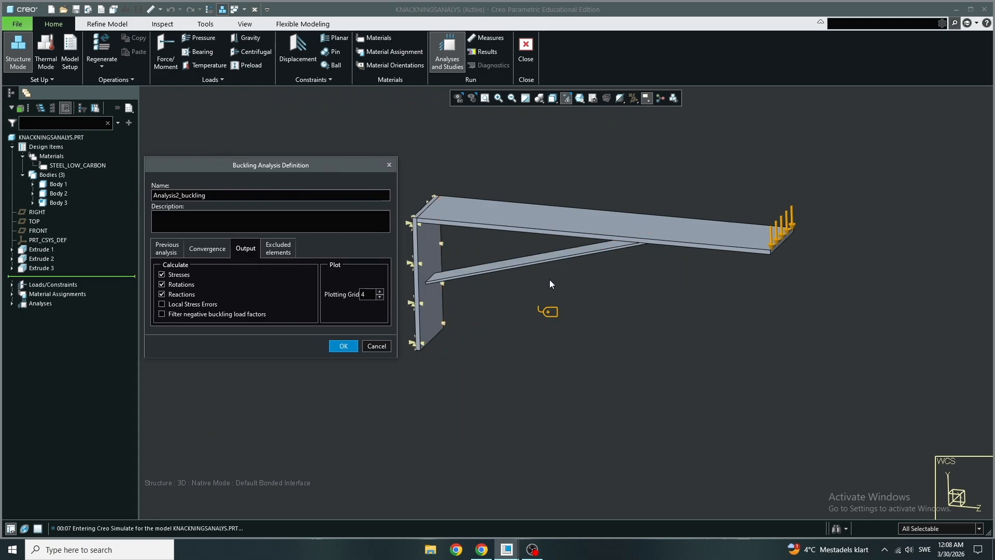
scroll(488, 269, "down", 3)
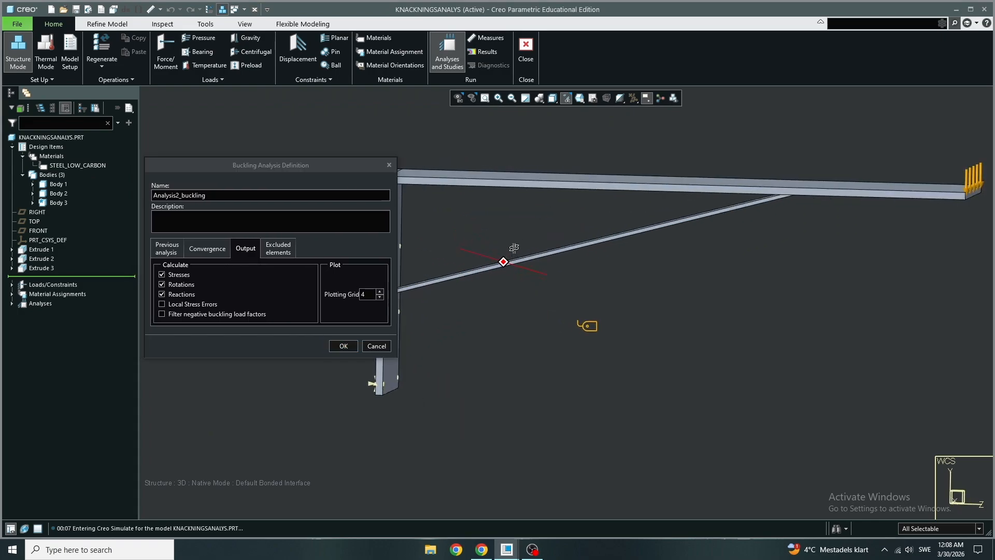
scroll(555, 271, "down", 3)
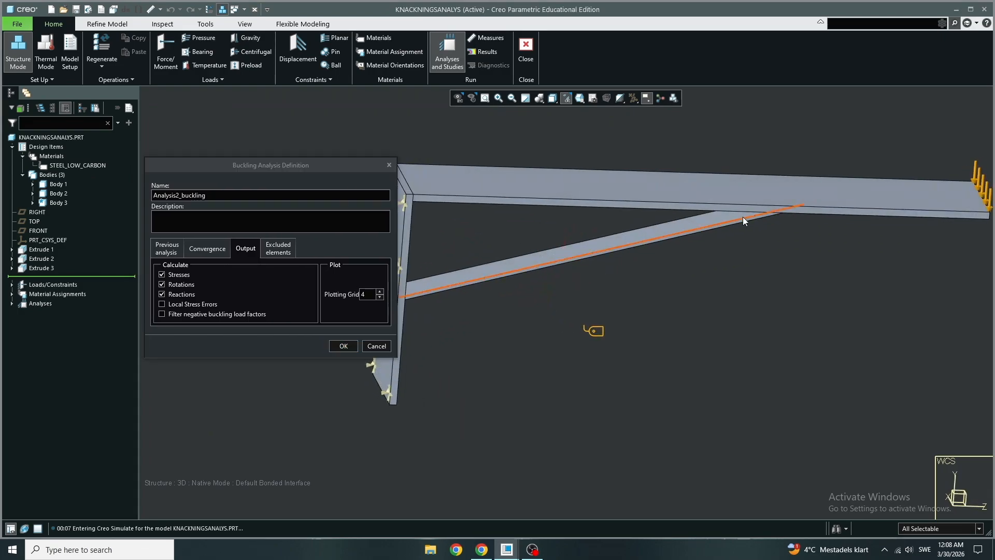
scroll(746, 210, "down", 2)
middle_click_drag(748, 206, 738, 208)
mouse_move(651, 256)
middle_mouse_down()
mouse_move(664, 262)
mouse_move(655, 238)
middle_mouse_up()
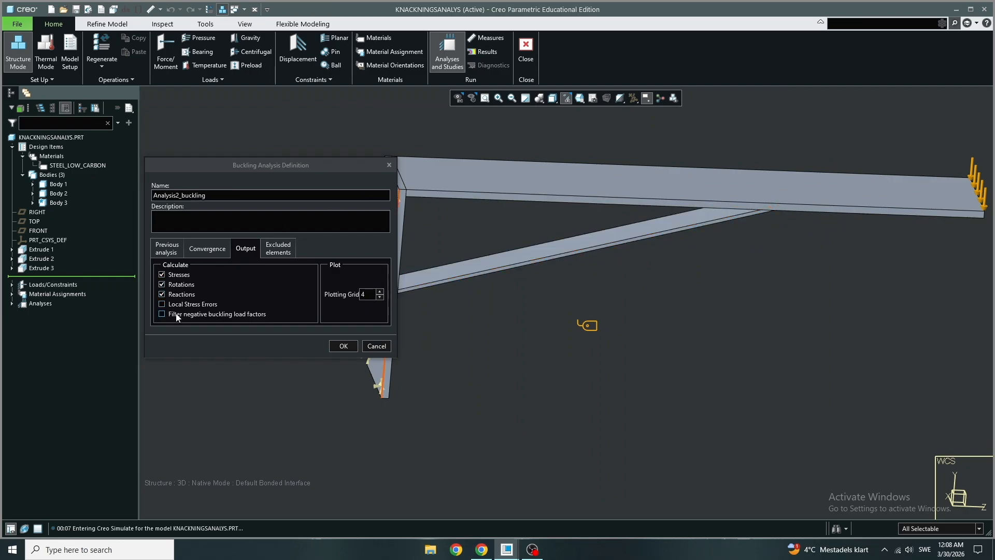
left_click(162, 314)
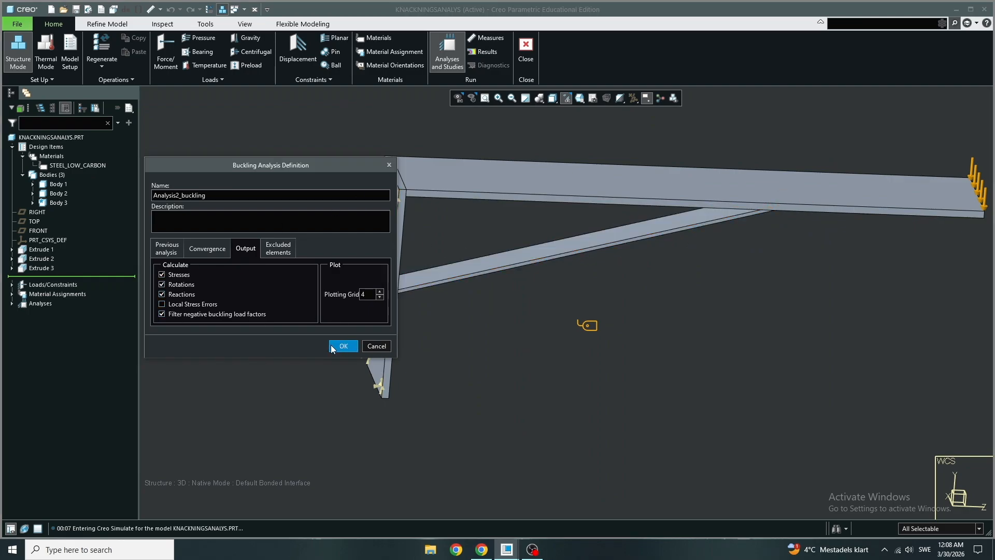
left_click(331, 346)
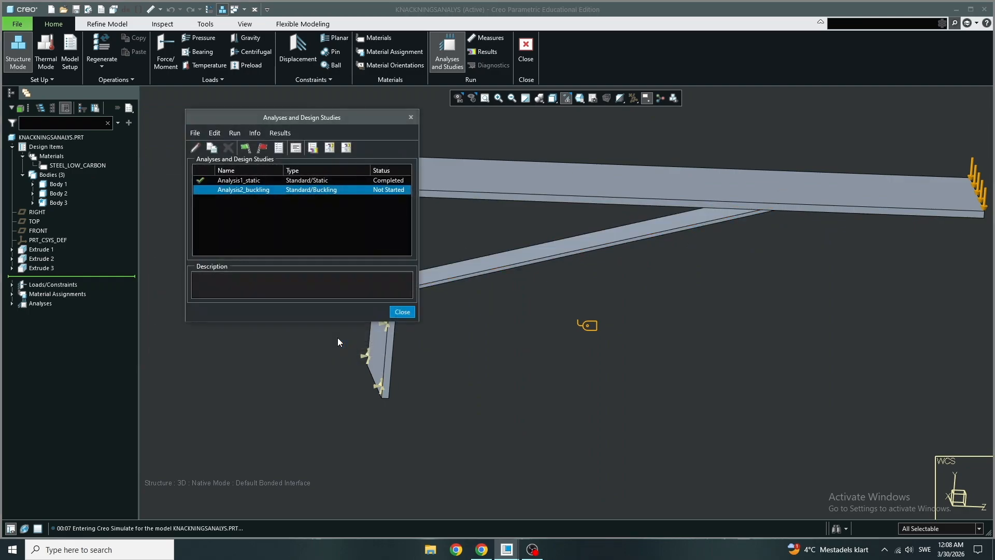
- Run Analysis2_buckling with interactive diagnostics and show its mode 1 displacement magnitude fringe in mm on the deformed shape
left_click(245, 148)
left_click(528, 291)
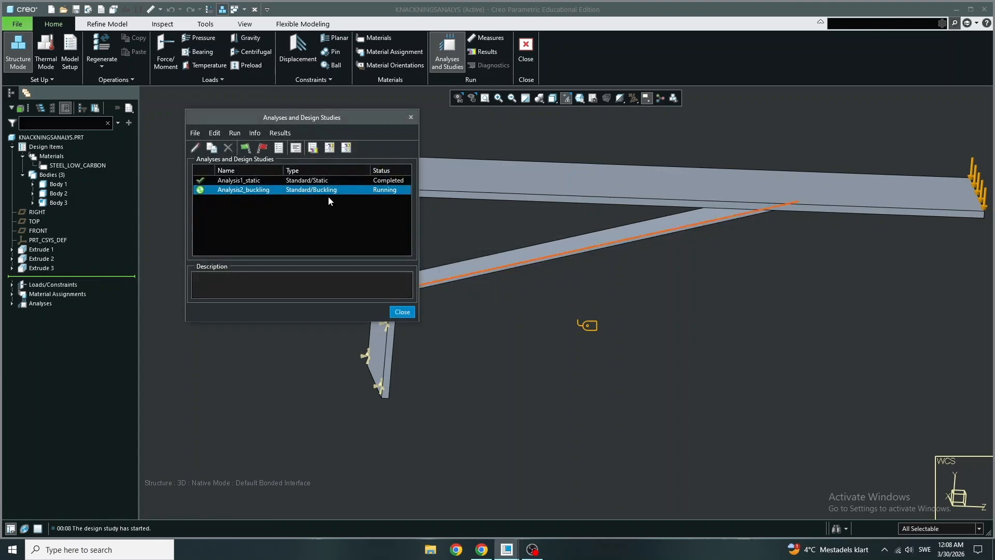
left_click(312, 150)
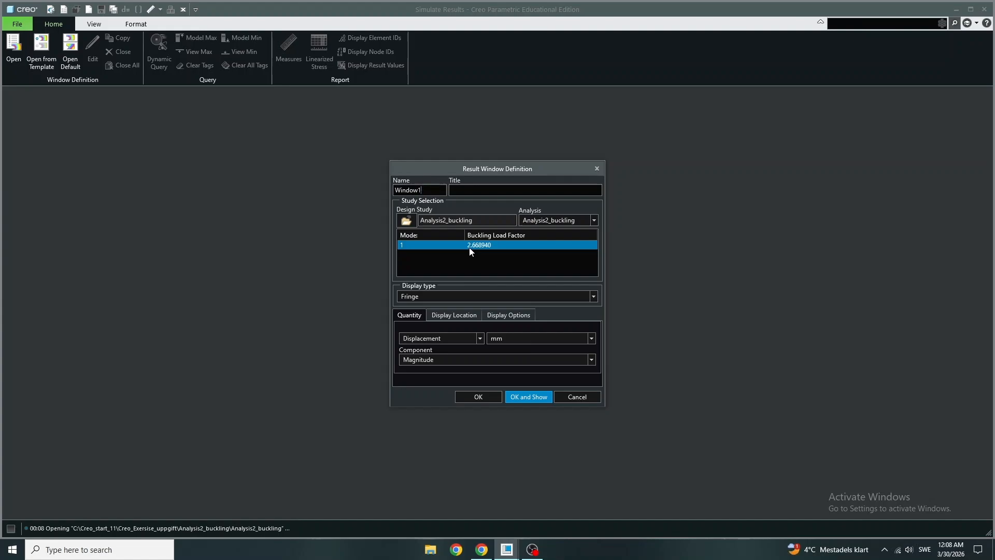
left_click(509, 314)
left_click(516, 329)
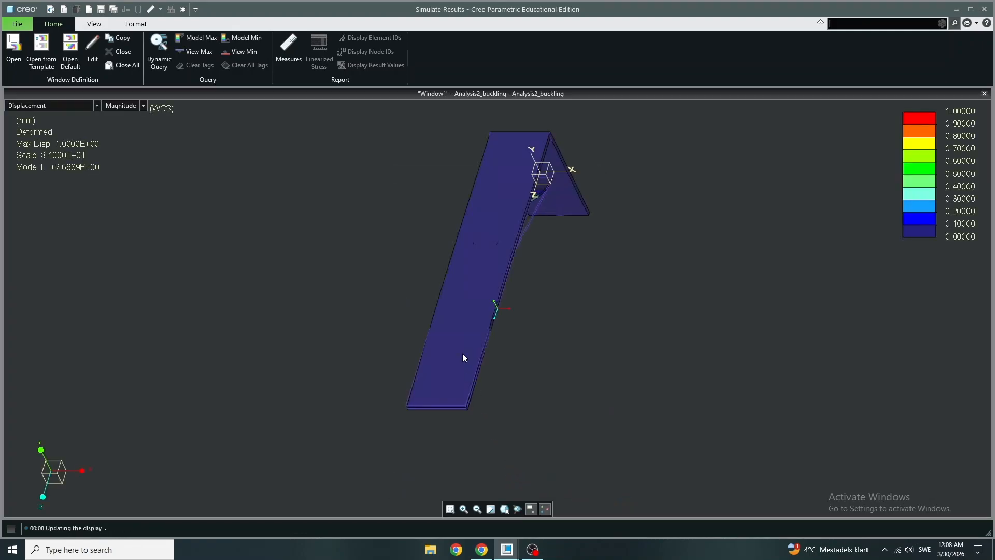
- Set the deformation scaling of the buckling mode plot to 3% and inspect the diagonal brace's buckled shape
middle_click_drag(463, 353, 626, 233)
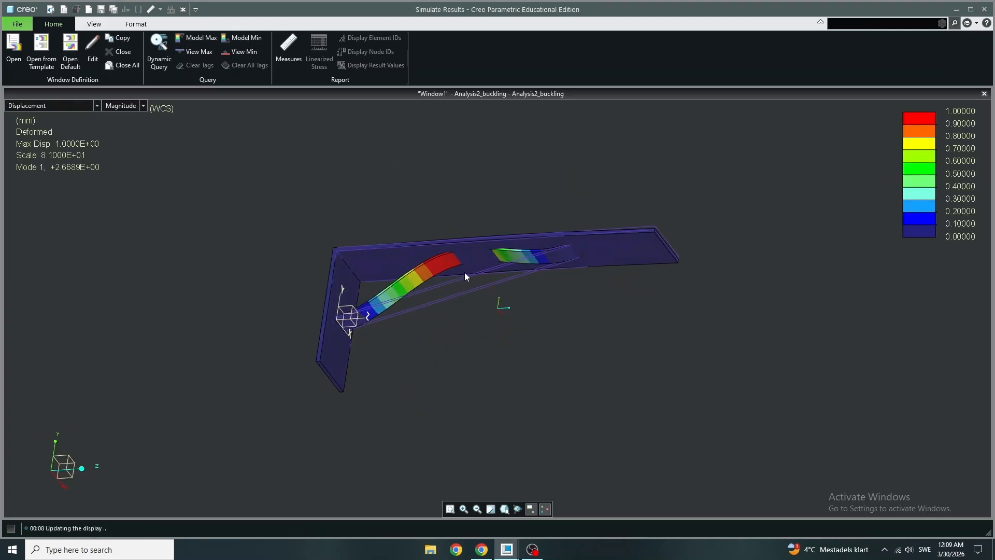
scroll(471, 270, "up", 3)
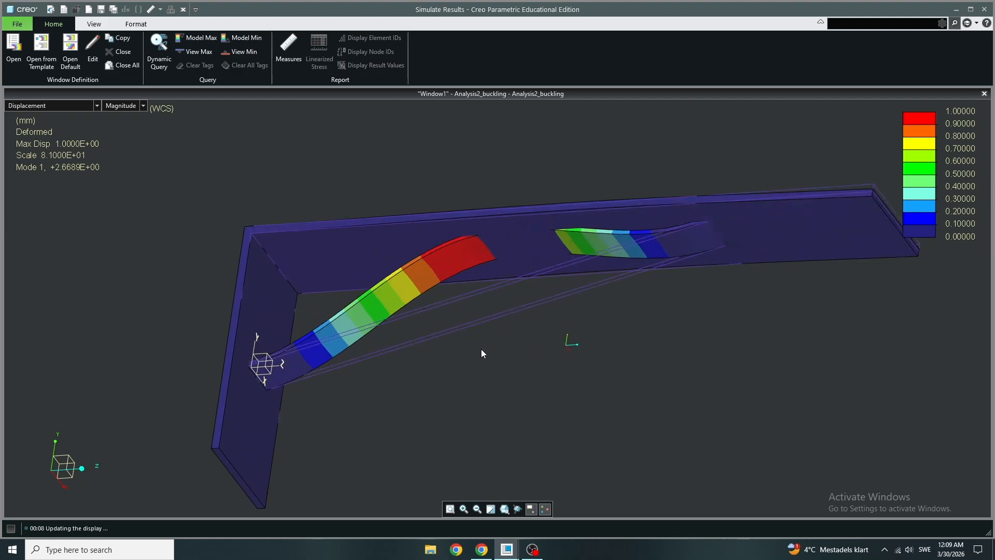
double_click(527, 317)
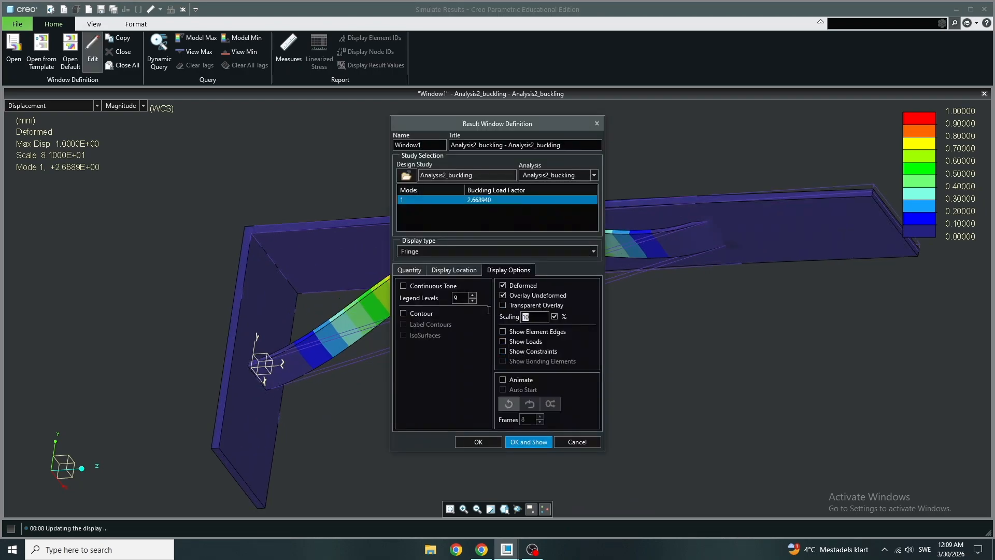
left_click(528, 442)
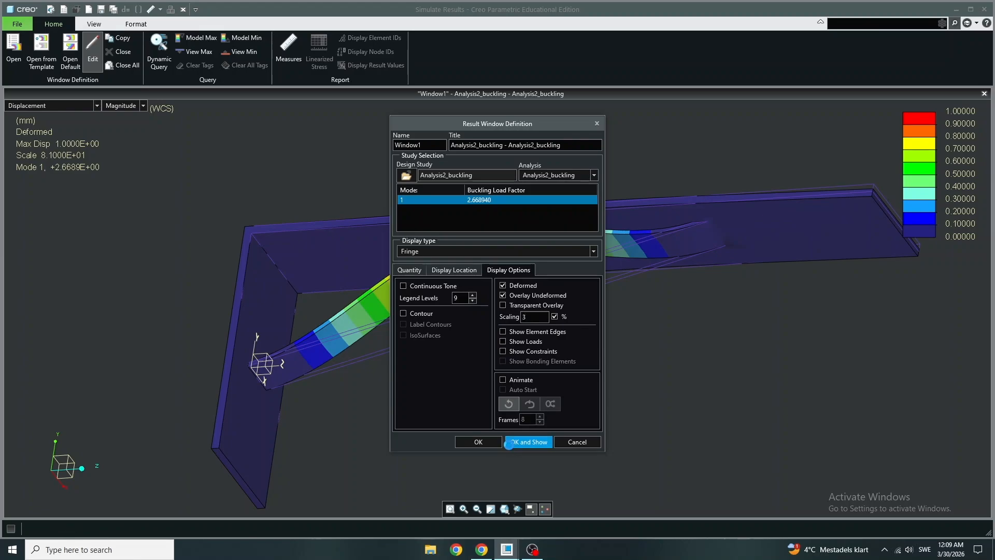
mouse_move(514, 305)
middle_mouse_down()
mouse_move(539, 323)
mouse_move(577, 384)
mouse_move(434, 275)
mouse_move(453, 303)
mouse_move(449, 294)
middle_mouse_up()
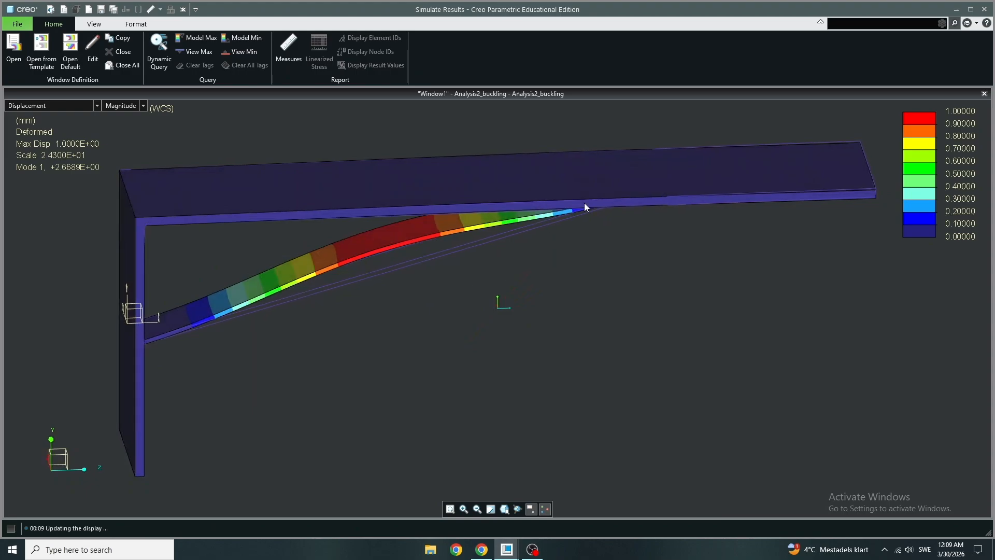
- Close the buckling results without saving the results window and close the list of analyses and design studies
left_click(984, 10)
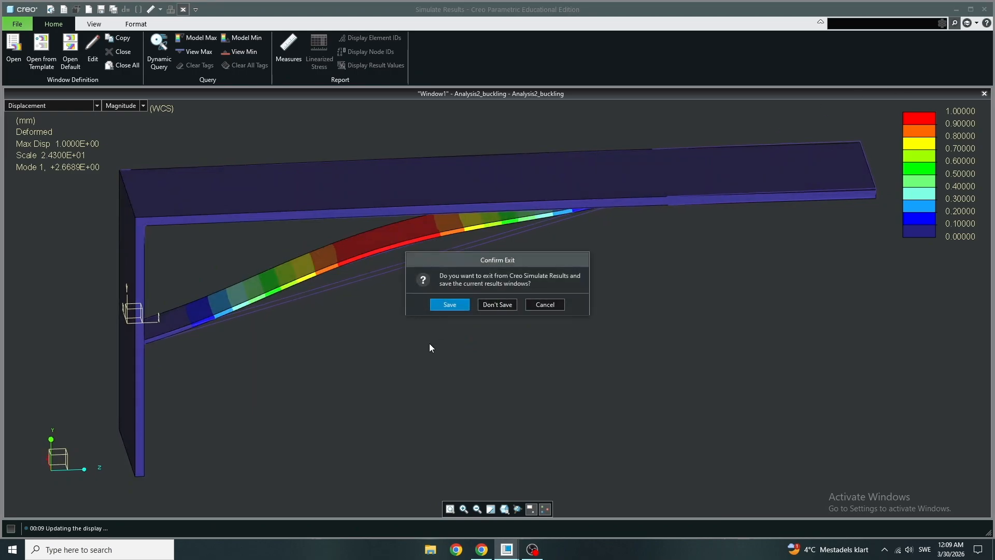
left_click(487, 305)
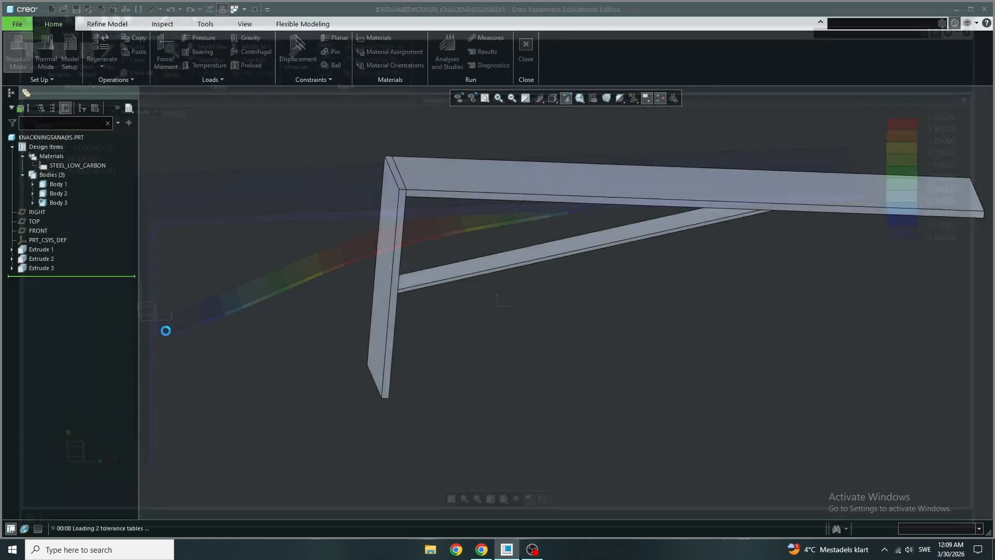
left_click(410, 118)
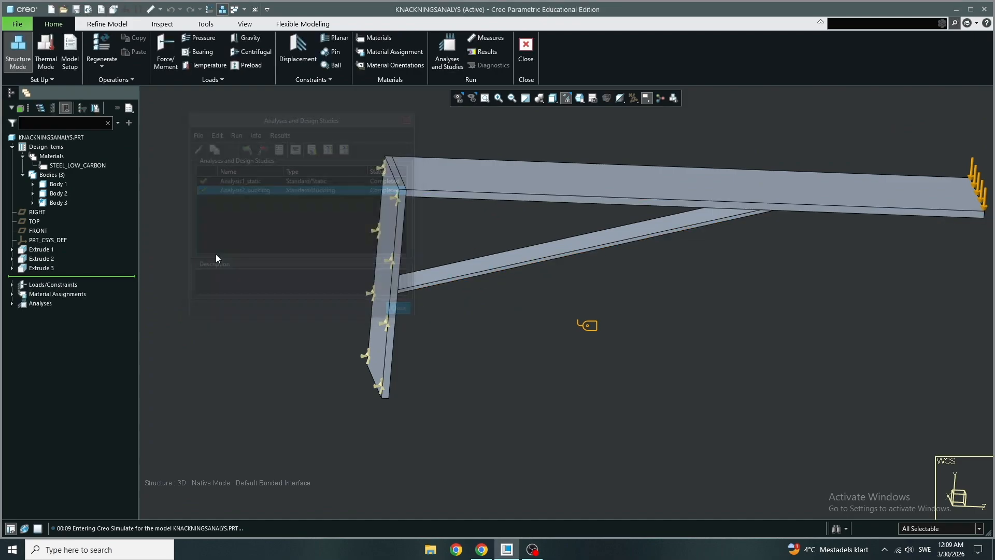
left_click(32, 268)
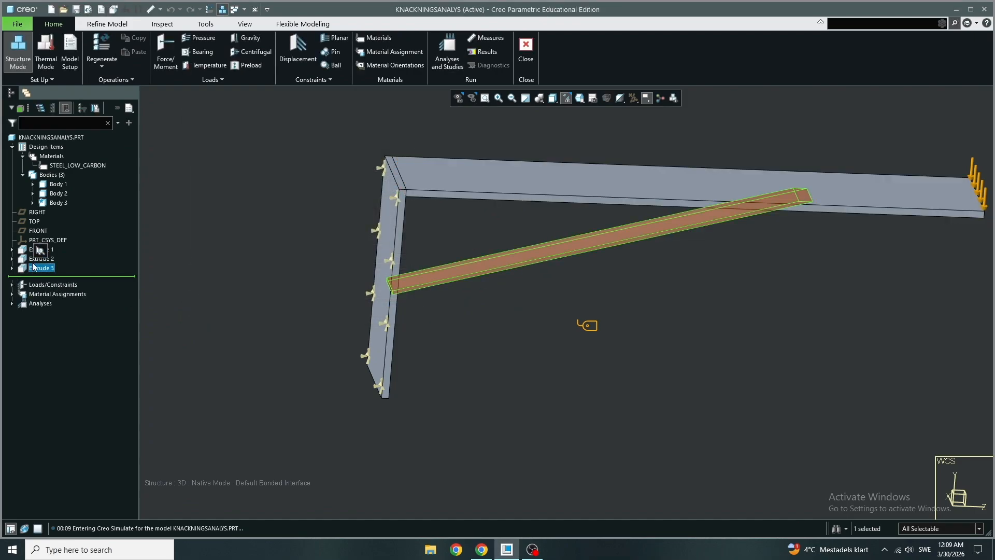
left_click(11, 268)
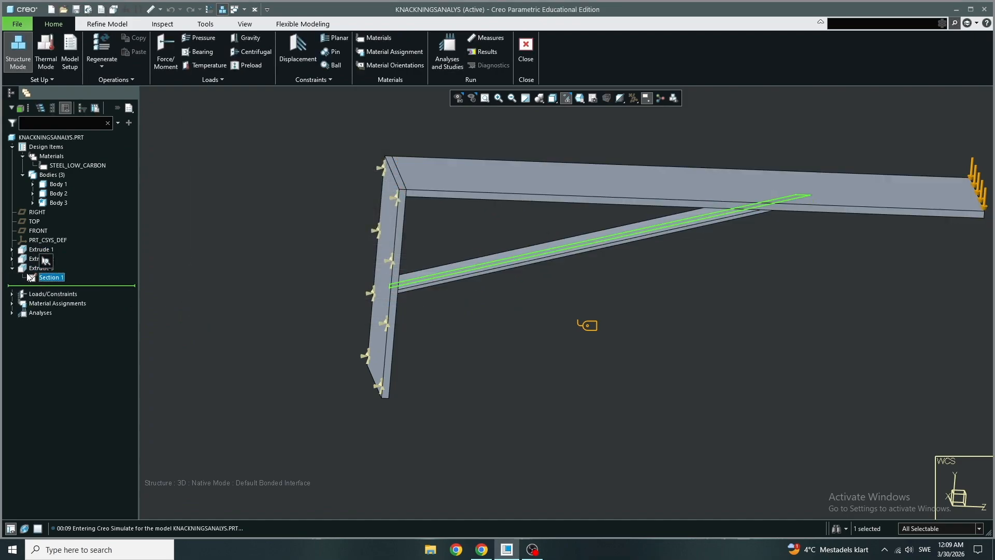
scroll(553, 279, "down", 1)
middle_click_drag(553, 278, 534, 270)
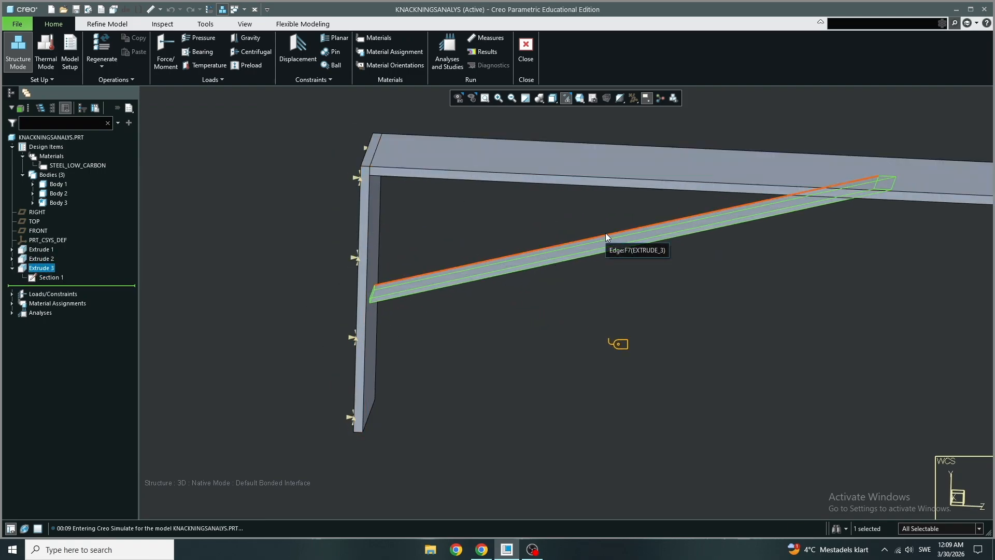
scroll(605, 233, "up", 1)
left_click(630, 262)
middle_click_drag(546, 263, 548, 261)
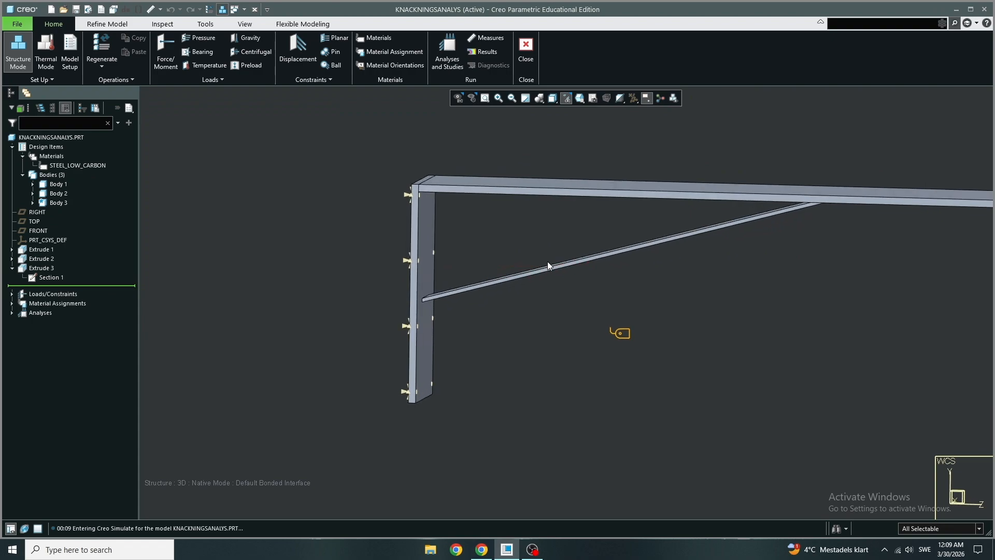
left_click(32, 268)
double_click(27, 268)
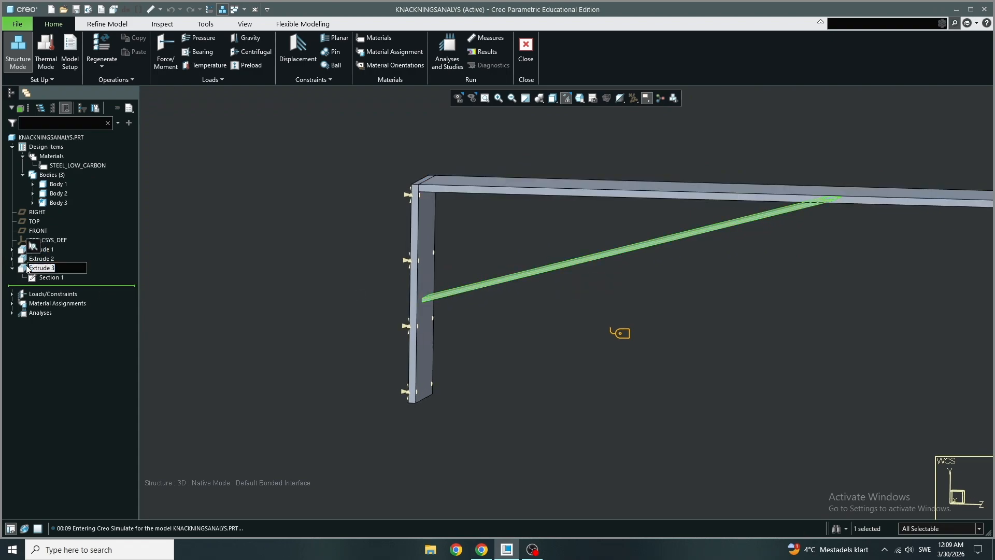
right_click(21, 269)
left_click(244, 263)
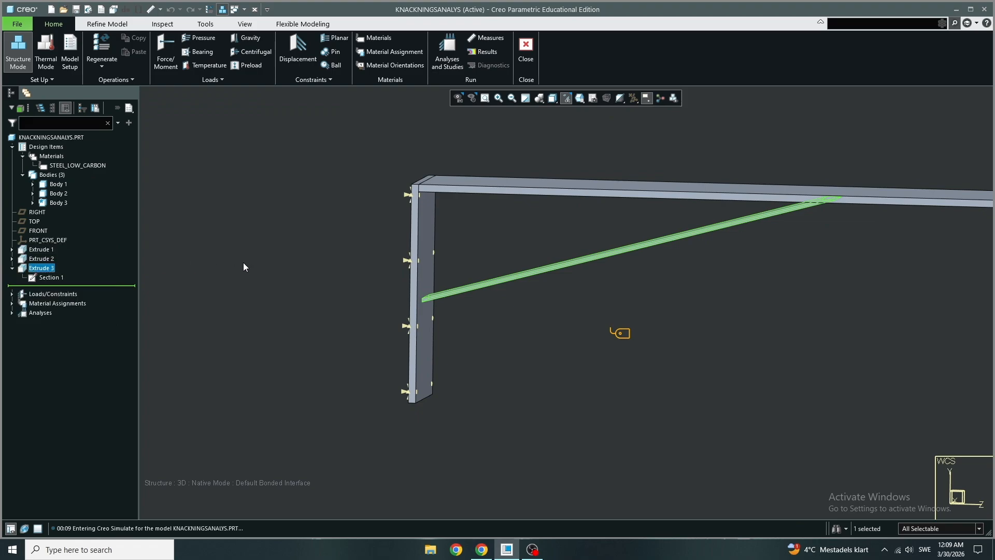
- Leave the simulation environment and set the thickness of the diagonal brace, Extrude 3, to 10 mm
left_click(533, 48)
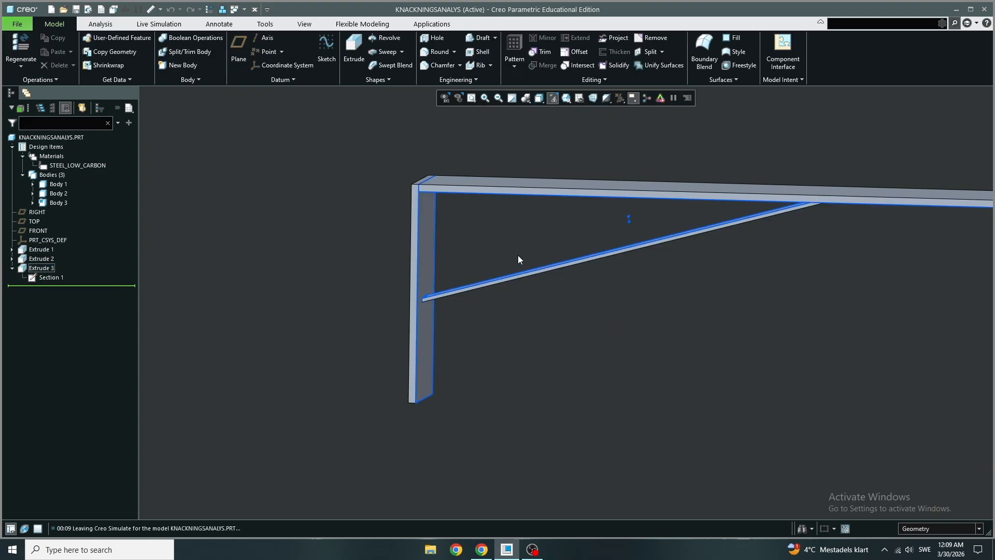
right_click(21, 269)
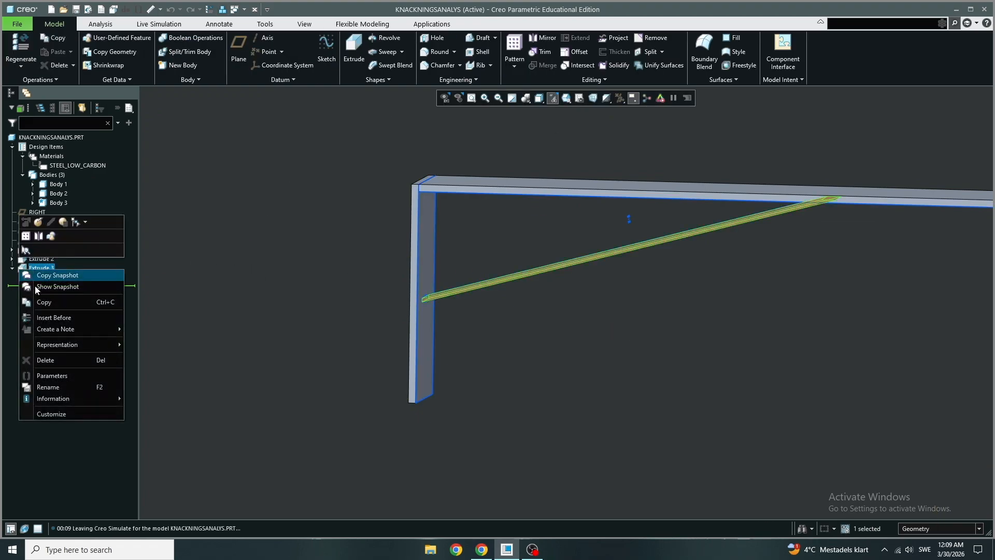
left_click(25, 221)
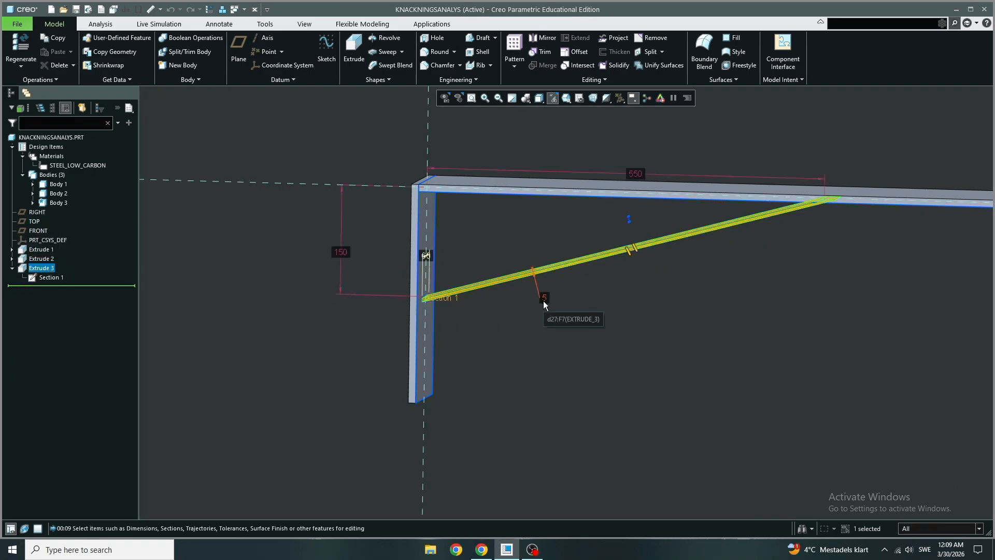
double_click(541, 300)
type("10")
key("Return")
left_click(561, 366)
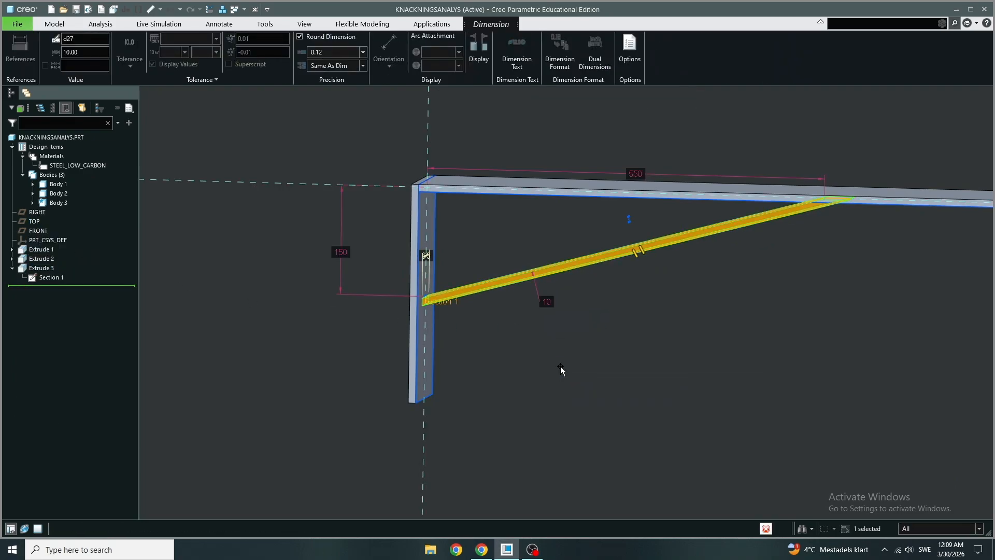
middle_click_drag(259, 230, 224, 218)
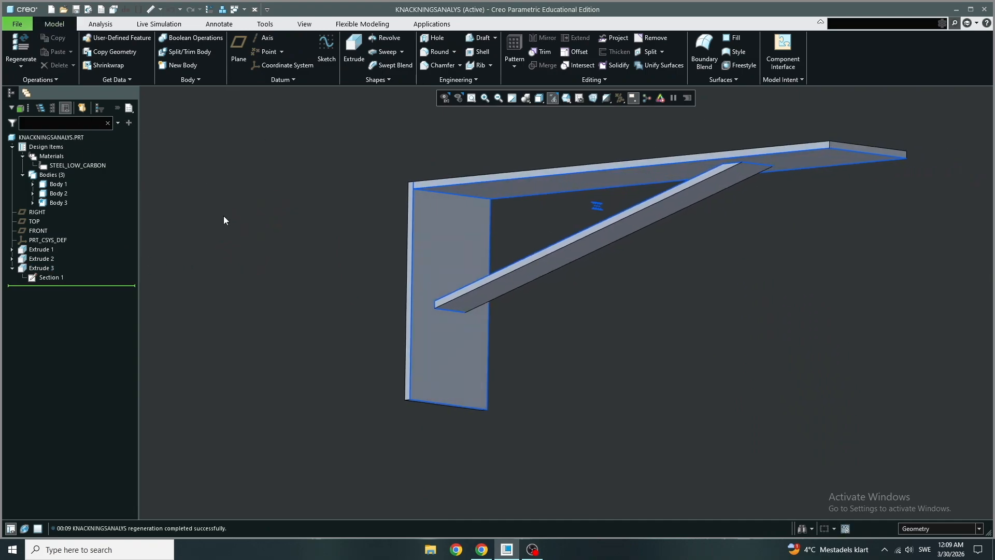
- Return to the simulation environment and rerun Analysis1_static with interactive diagnostics, deleting its existing output files
left_click(224, 10)
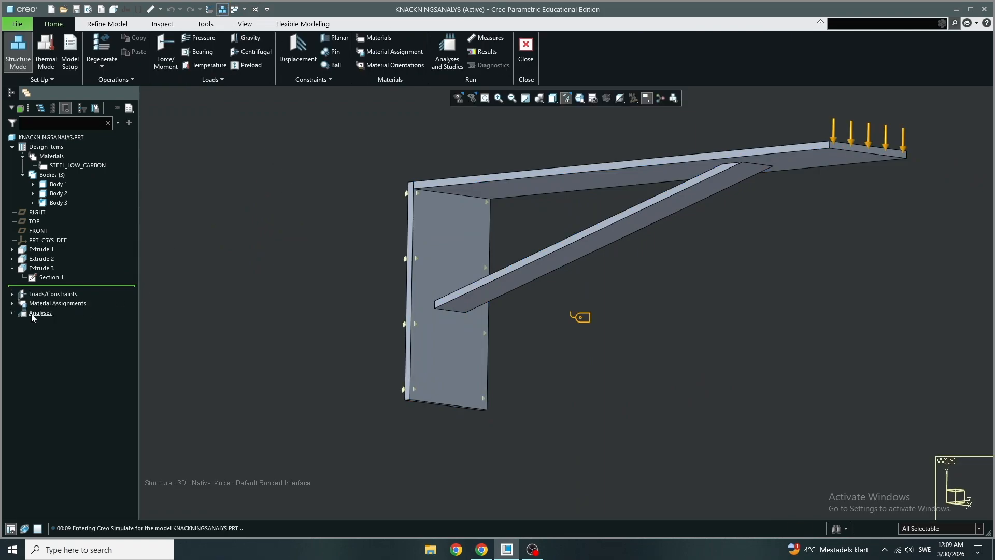
left_click(448, 52)
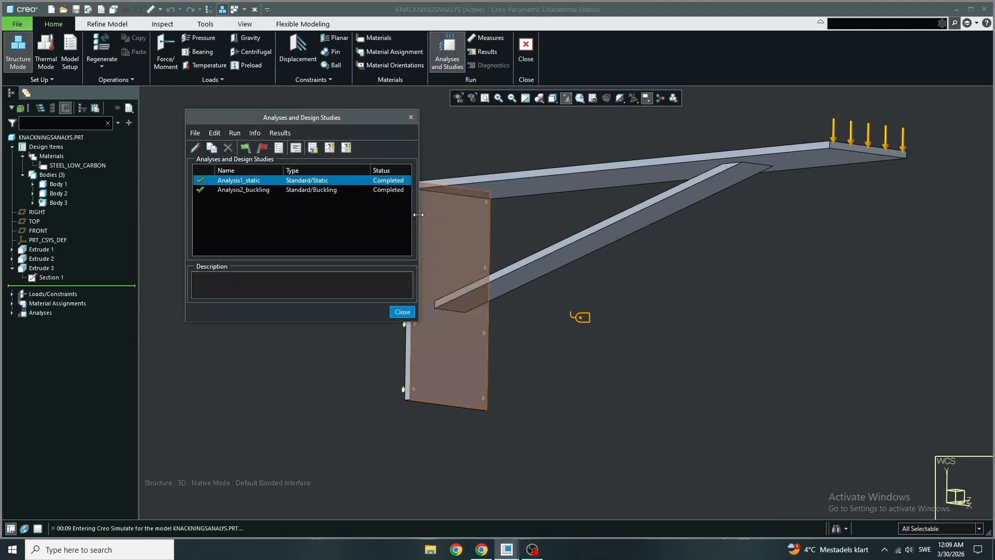
left_click(336, 190)
left_click(323, 181)
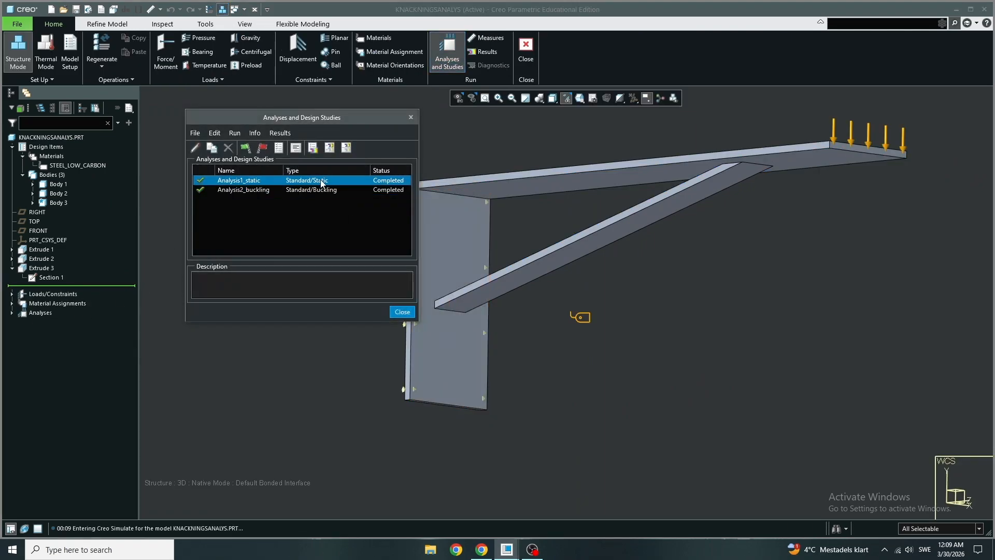
left_click(256, 150)
left_click(533, 294)
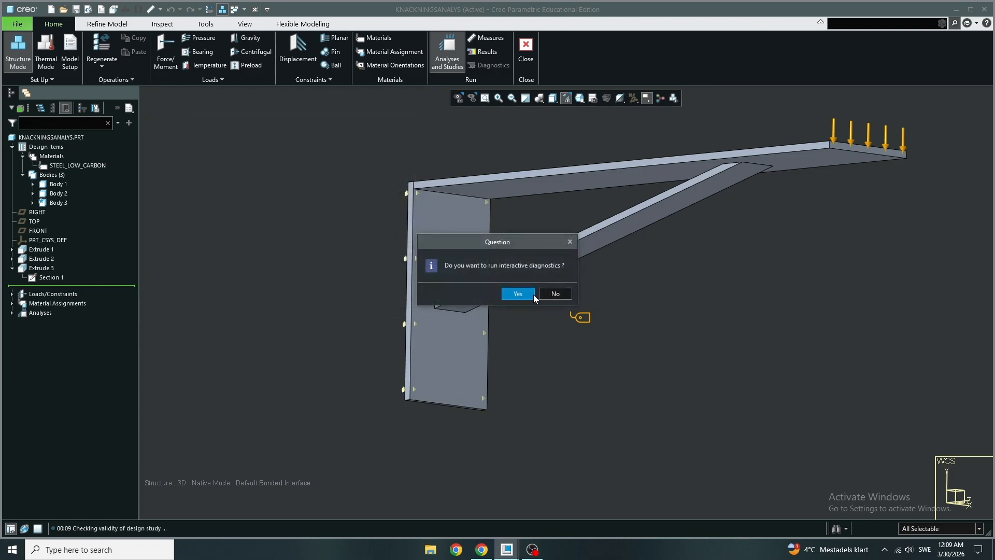
left_click(519, 294)
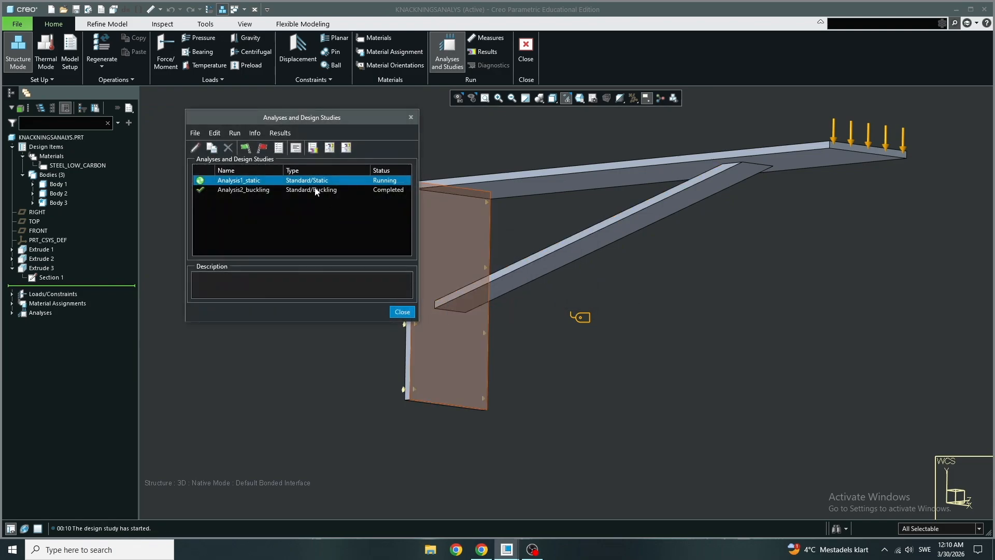
- Rerun Analysis2_buckling with interactive diagnostics, deleting its existing output files
left_click(315, 190)
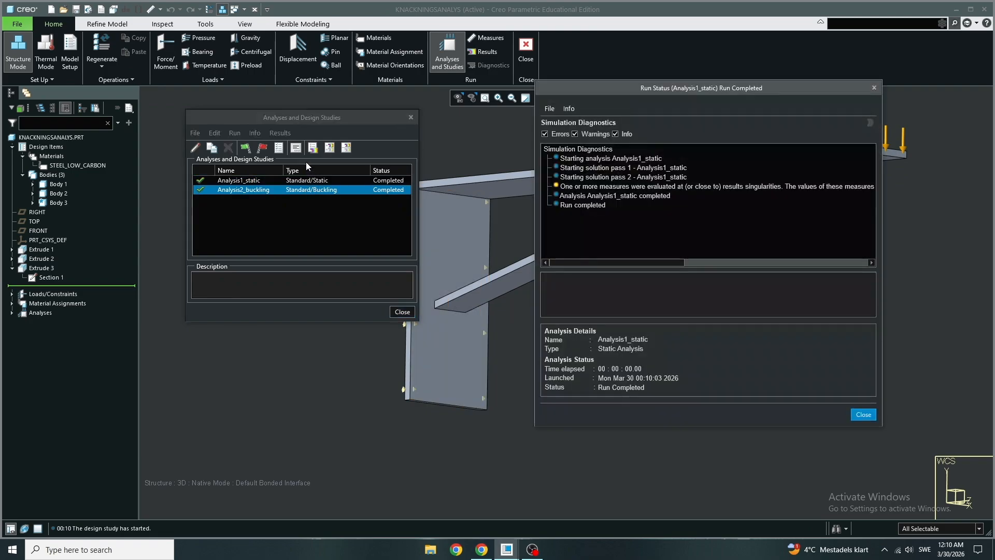
left_click(244, 150)
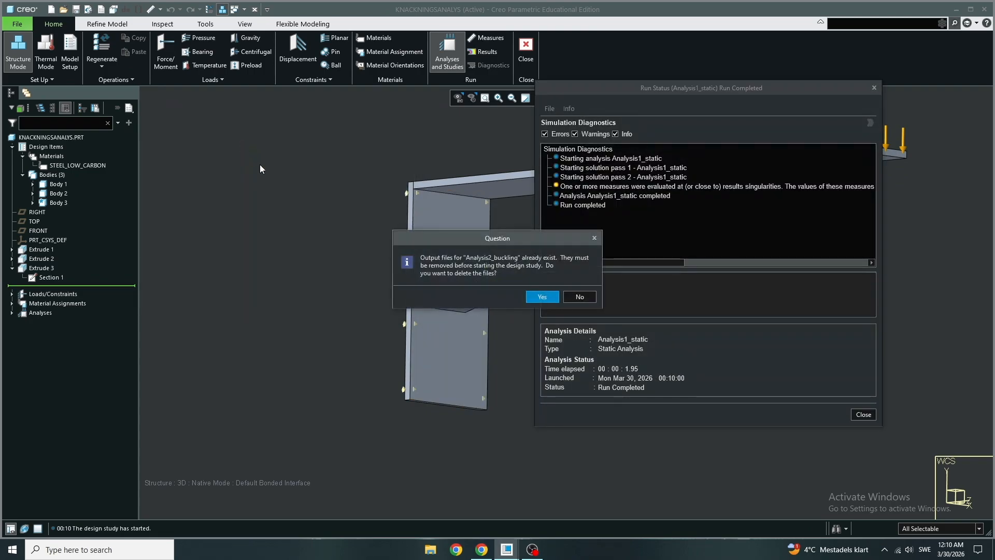
left_click(542, 296)
left_click(513, 296)
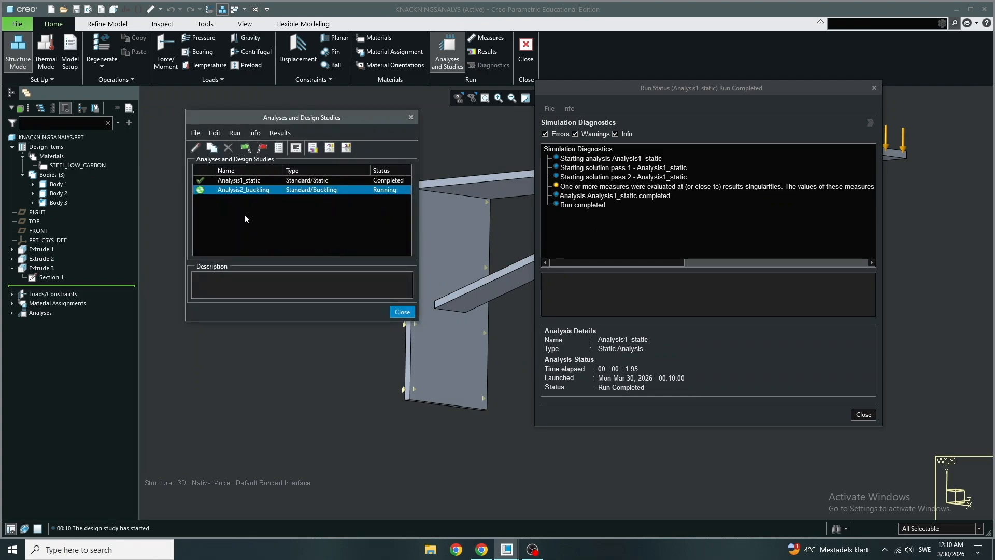
left_click(245, 149)
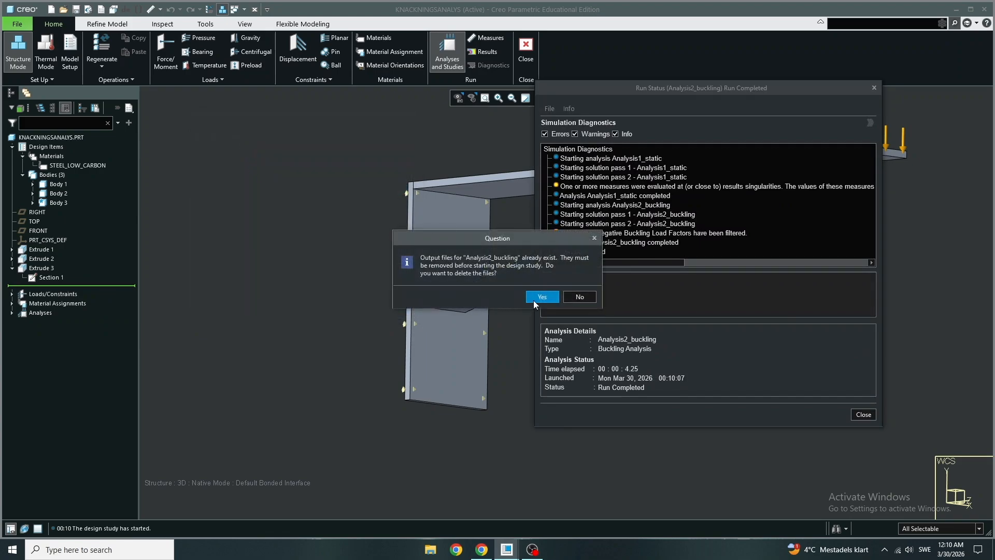
left_click(580, 296)
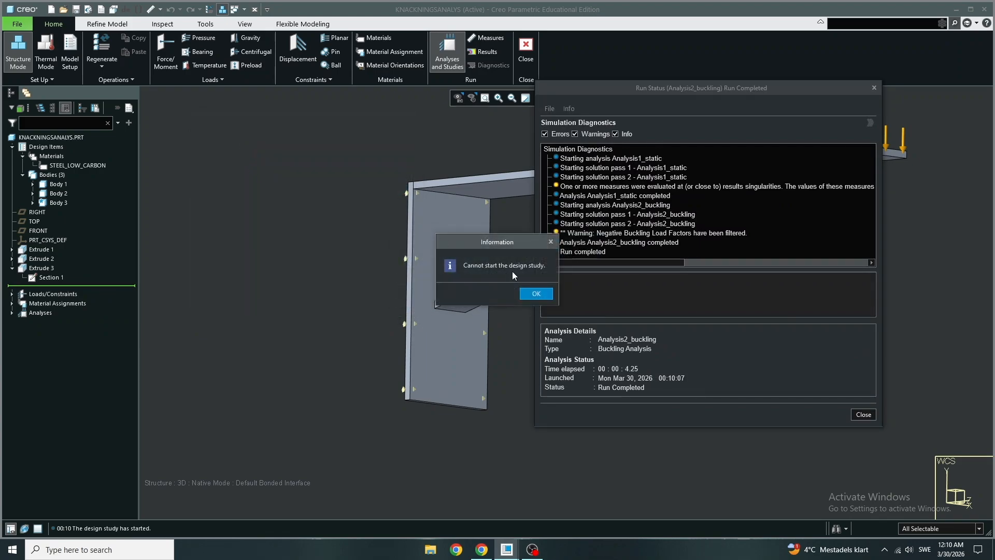
left_click(536, 293)
- Show the Analysis2_buckling mode 1 displacement magnitude fringe in mm and inspect the thickened diagonal brace from the side
left_click(312, 149)
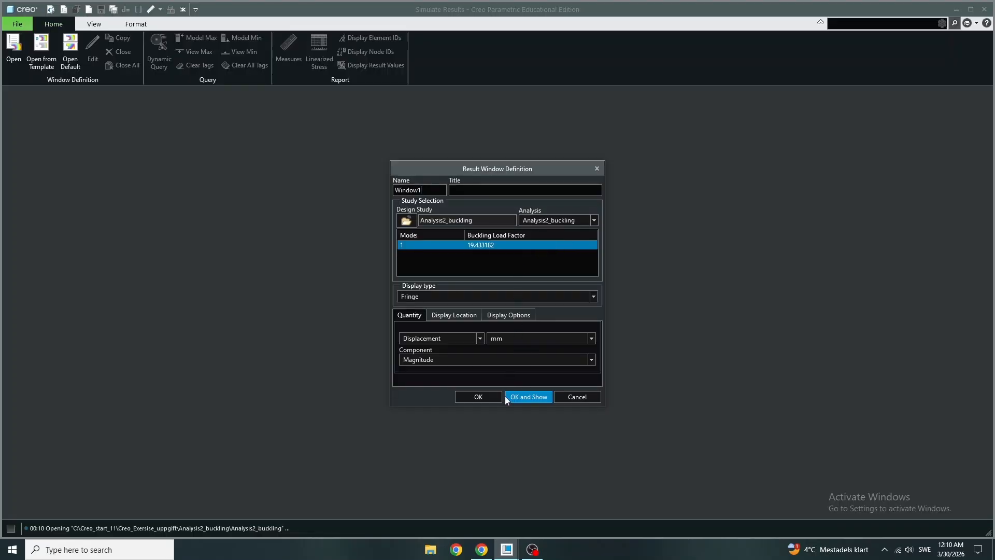
left_click(533, 396)
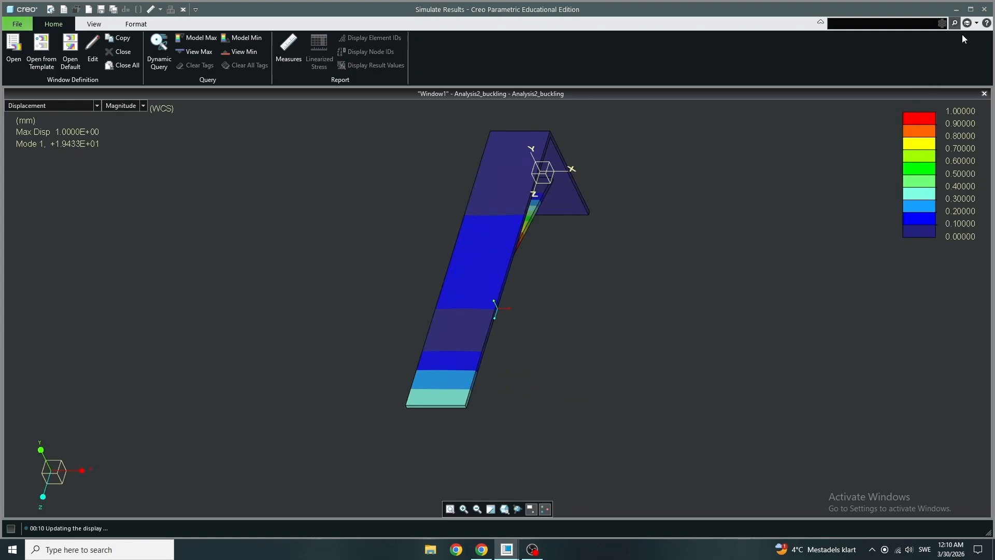
middle_click_drag(428, 285, 553, 218)
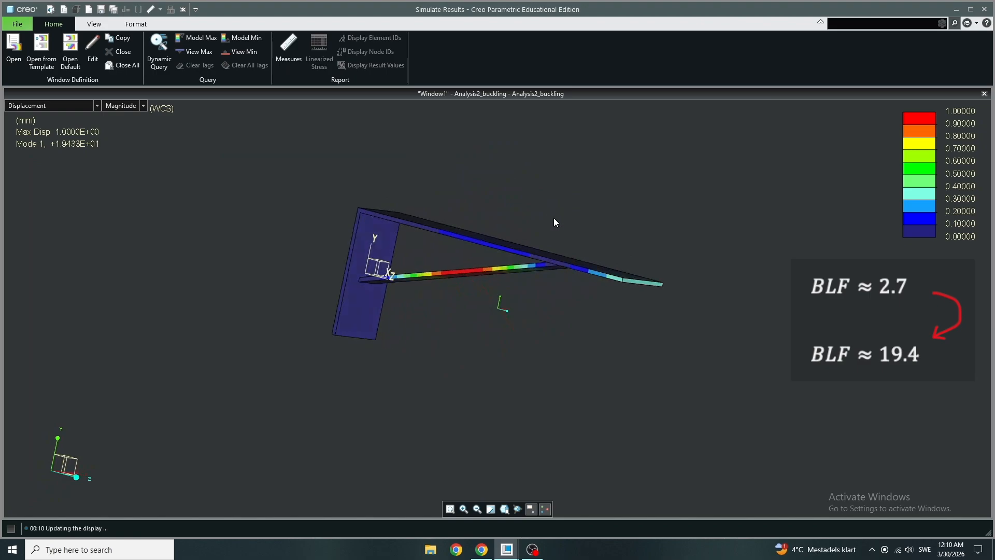
- Close the buckling results without saving the results window and close the list of analyses and design studies
left_click(987, 10)
left_click(486, 306)
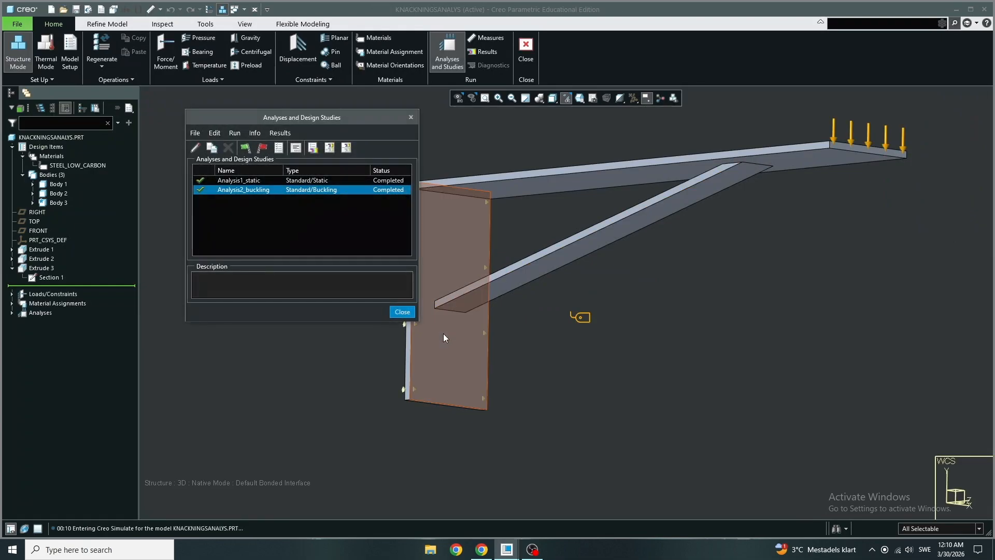
left_click(410, 118)
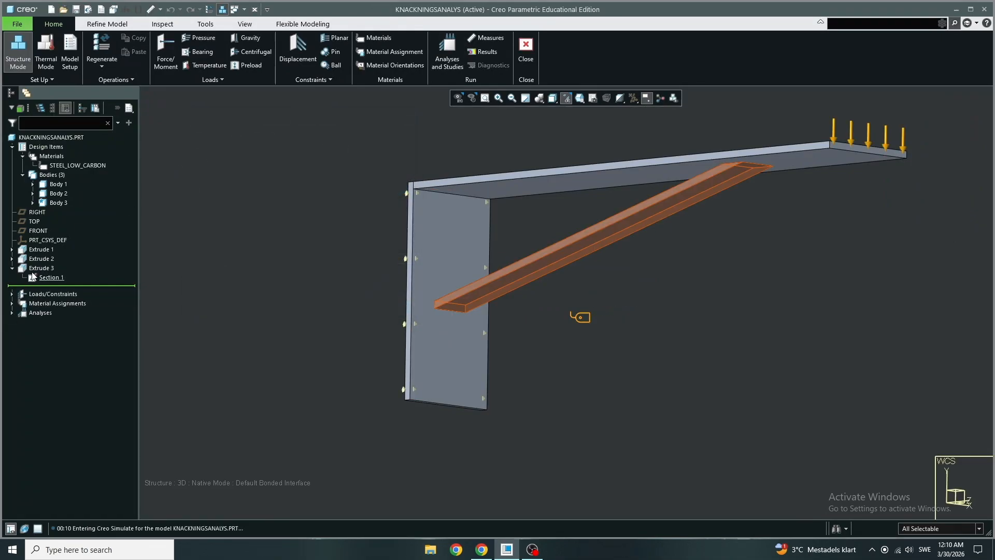
- Leave the simulation environment and set the vertical distance from the top plate to the lower end of the brace, Extrude 3, to 210 mm
left_click(34, 269)
left_click(526, 48)
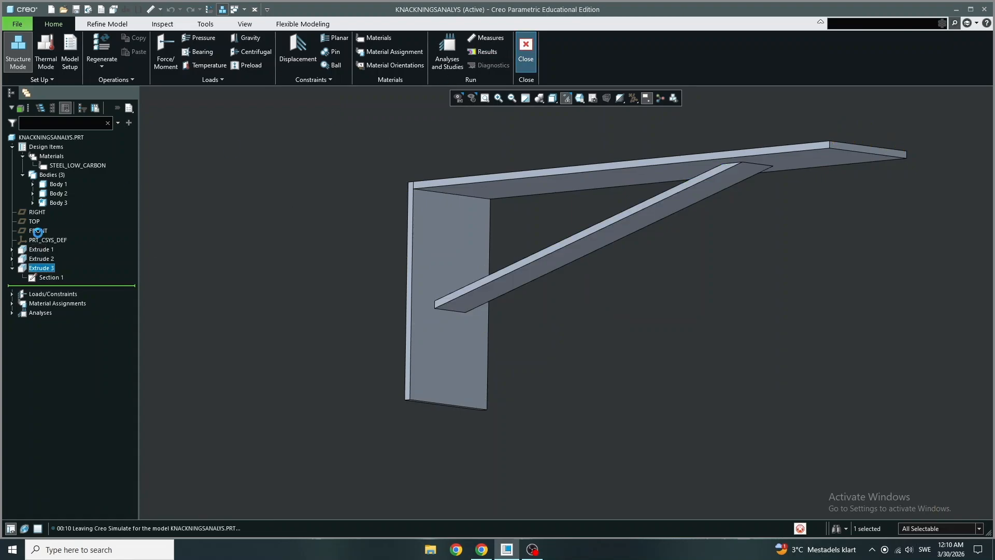
left_click(29, 269)
left_click(32, 219)
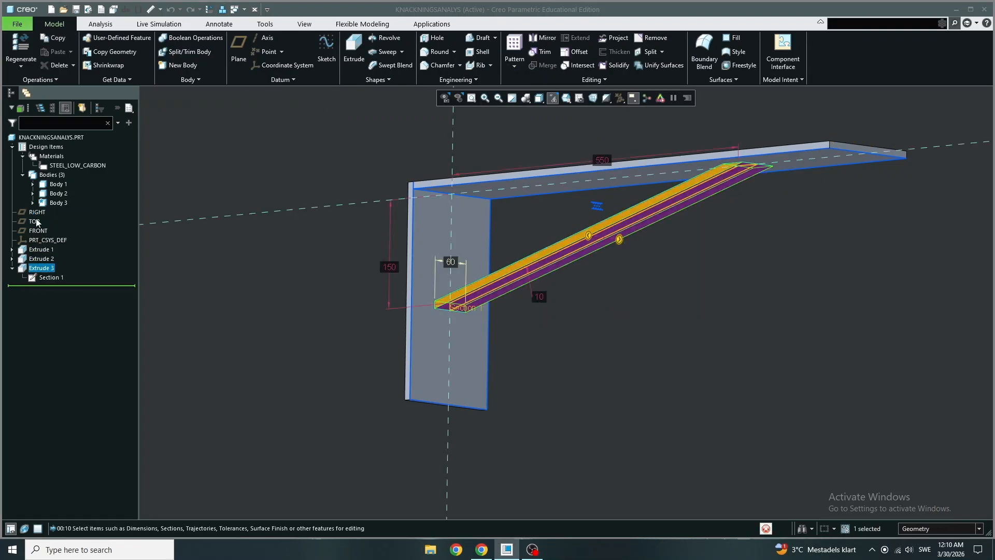
double_click(386, 264)
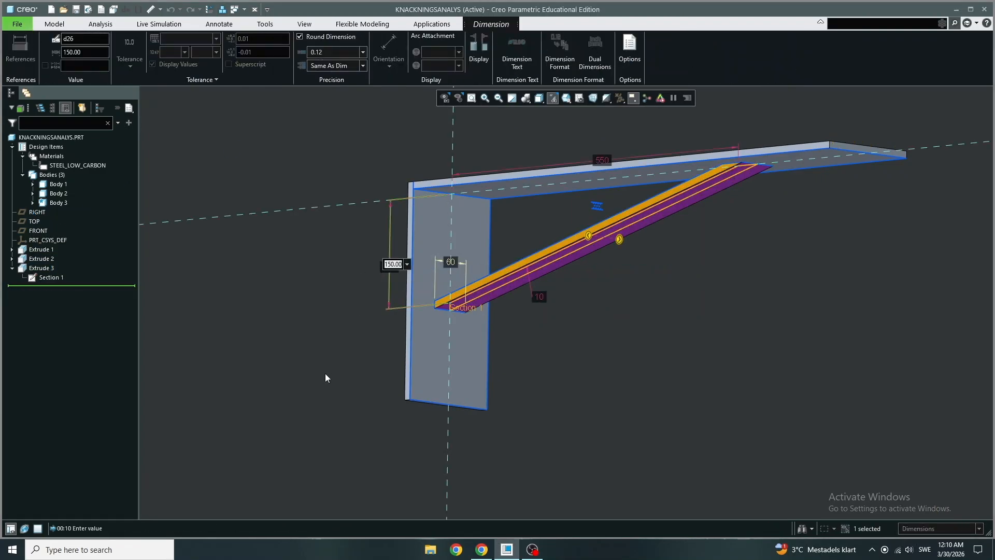
type("2100")
key("Return")
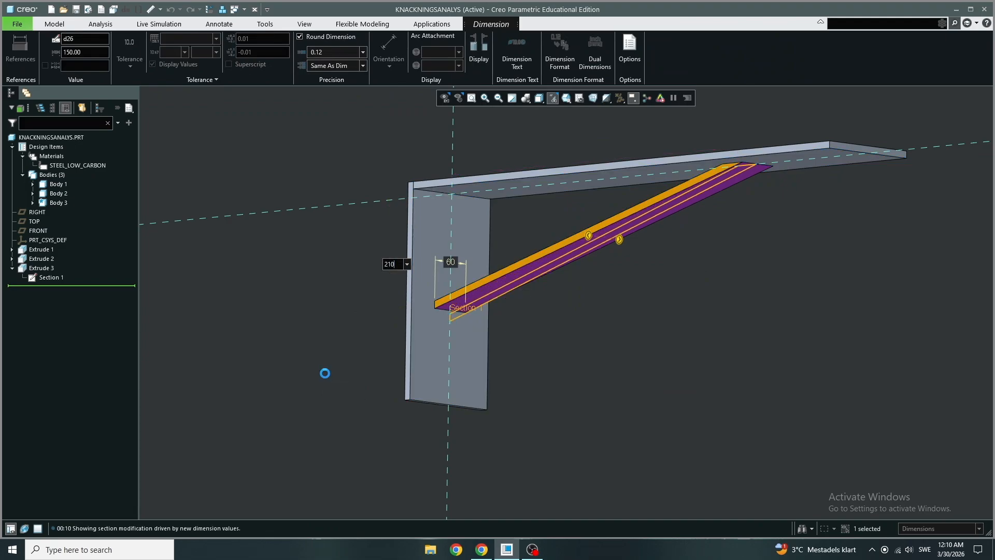
left_click(331, 325)
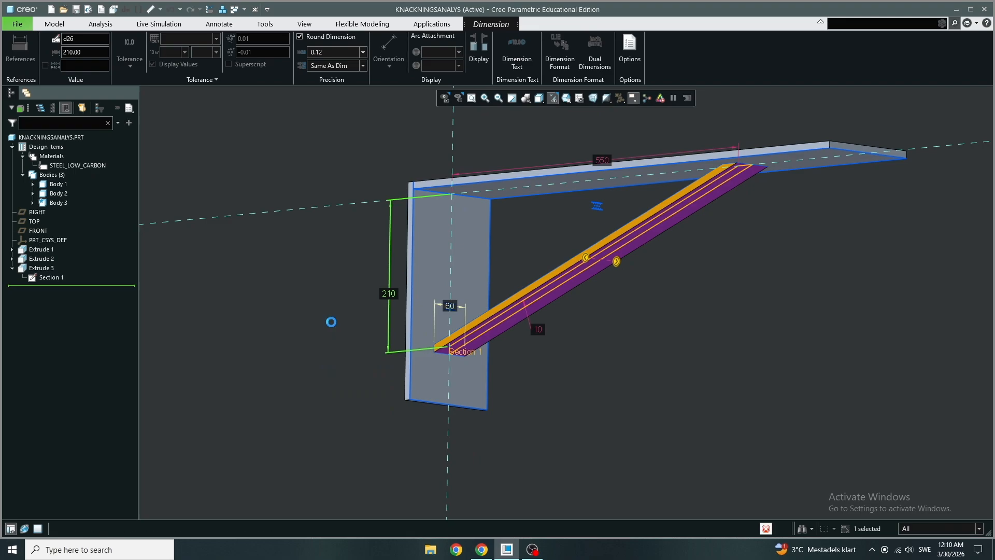
- Return to the simulation environment and rerun Analysis1_static for the steeper brace with interactive diagnostics, deleting its existing output files
left_click(222, 9)
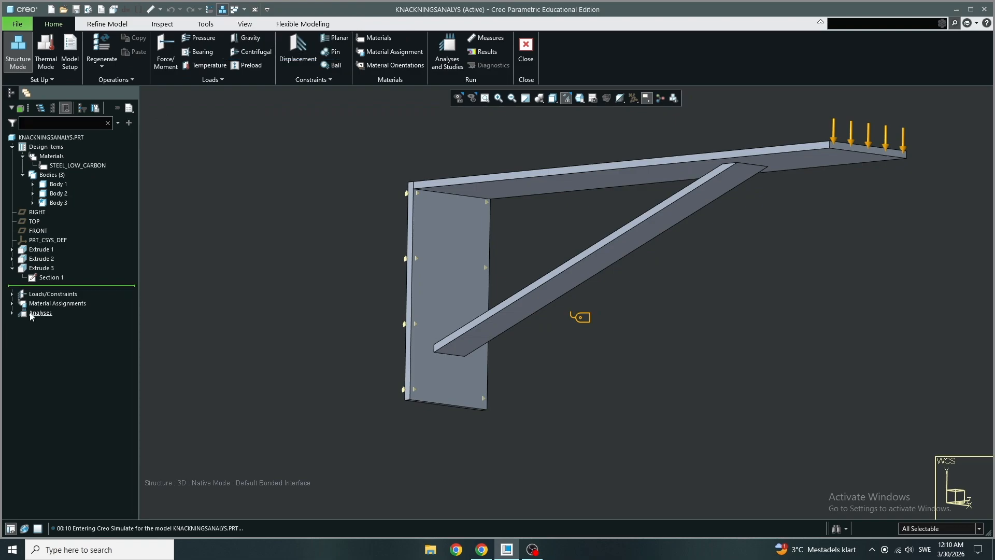
left_click(447, 52)
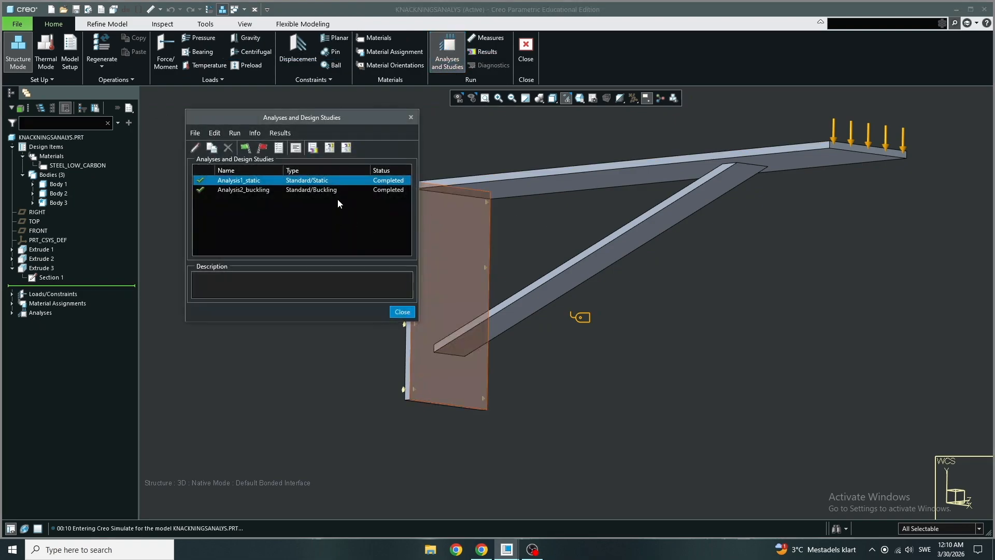
left_click(246, 148)
left_click(531, 296)
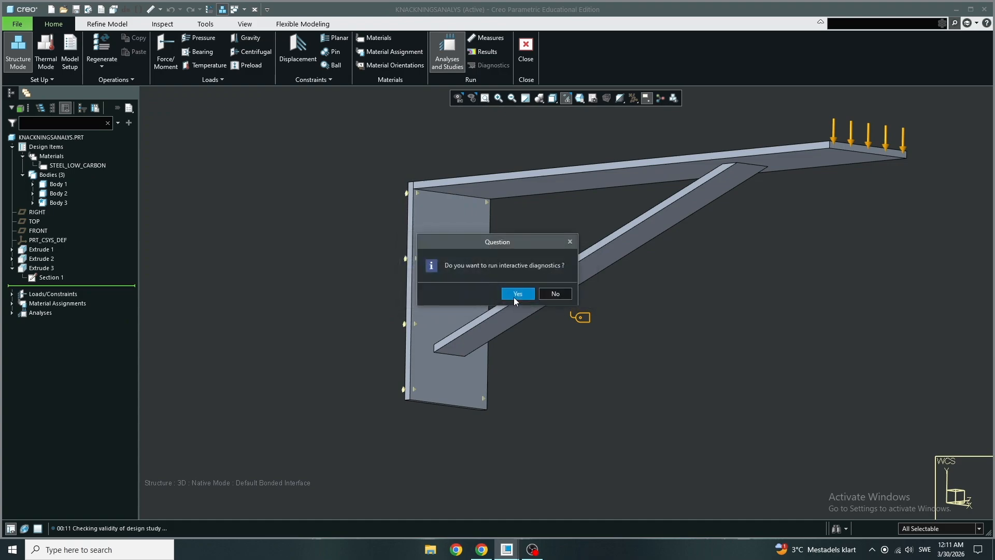
left_click(514, 296)
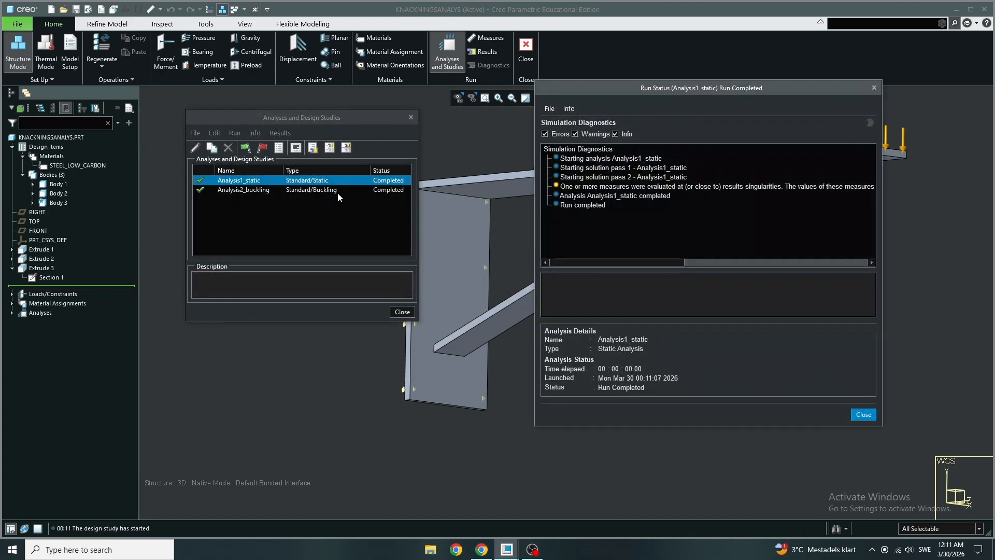
- Rerun Analysis2_buckling for the steeper brace with interactive diagnostics, deleting its existing output files
left_click(338, 192)
left_click(245, 149)
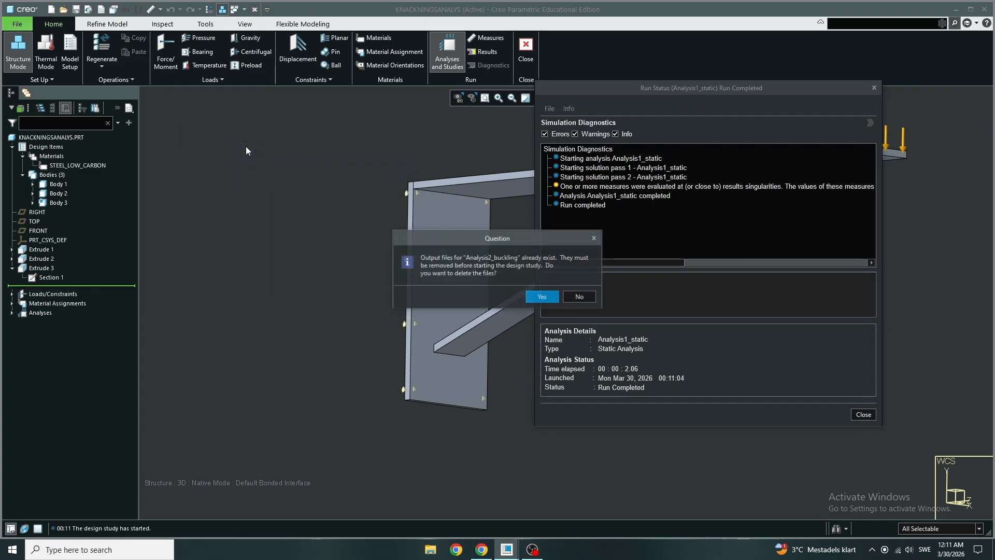
left_click(543, 297)
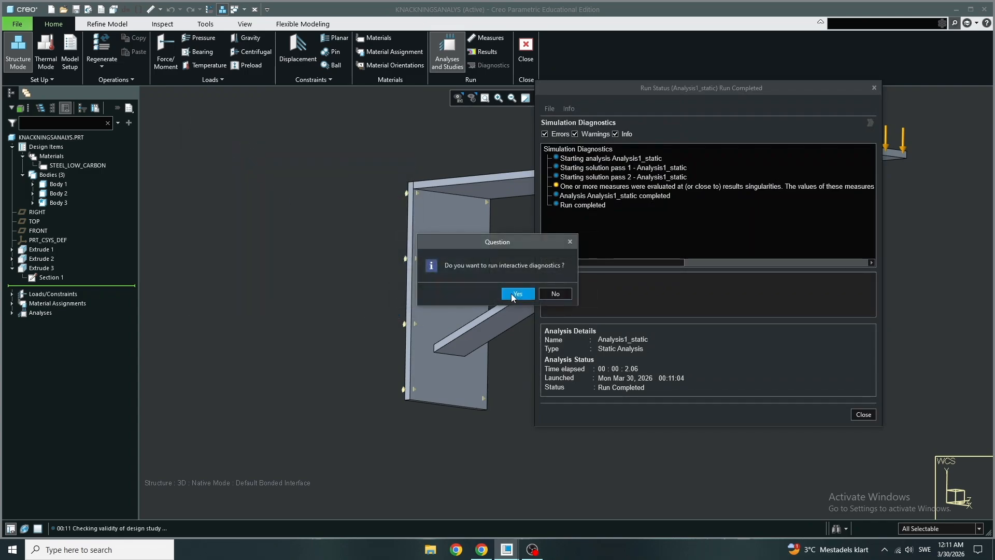
left_click(511, 294)
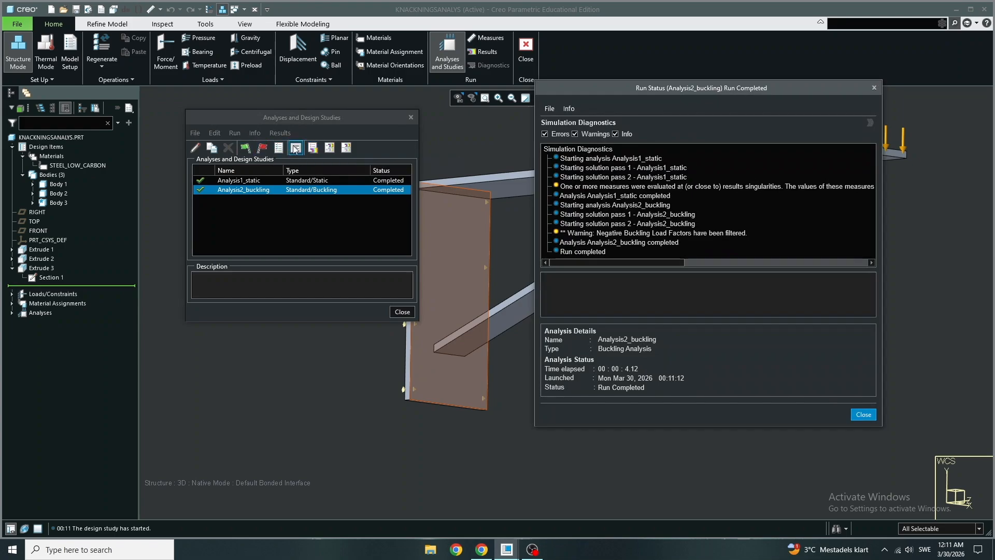
- Show the updated Analysis2_buckling mode 1 displacement magnitude fringe in mm and inspect the steeper brace from below
left_click(313, 149)
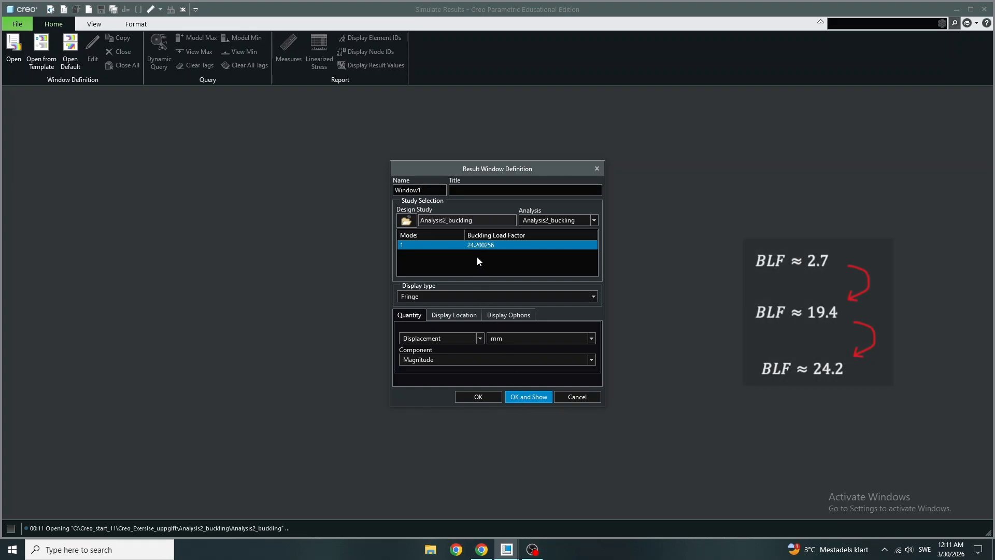
left_click(541, 396)
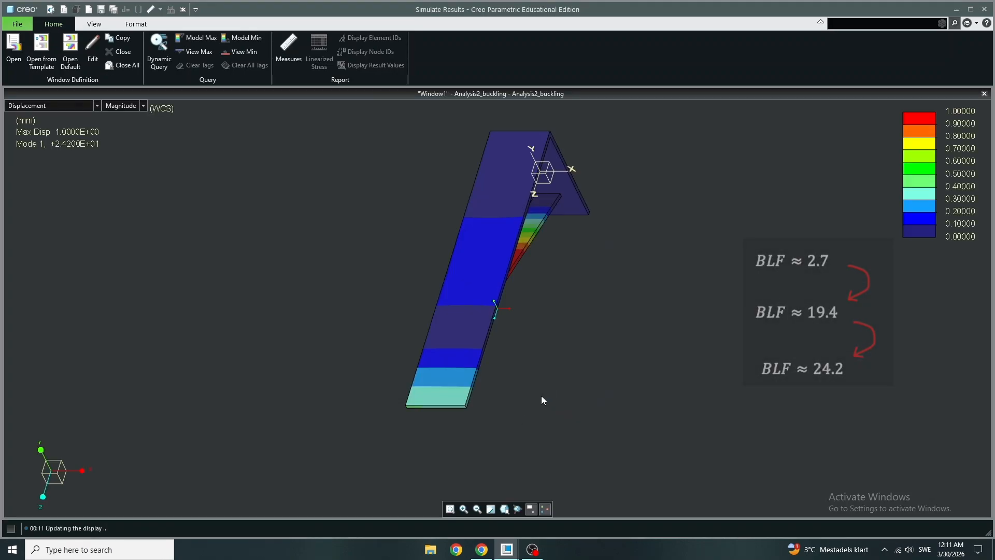
middle_click_drag(400, 349, 535, 229)
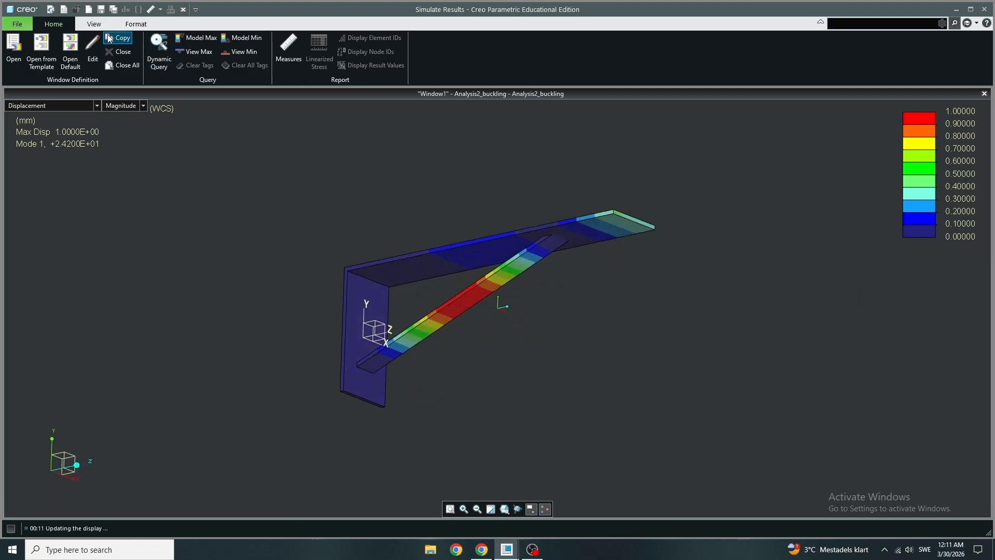
- Open the Analysis1_static von Mises stress fringe in MPa beside the buckling plot and examine both results from below
left_click(12, 43)
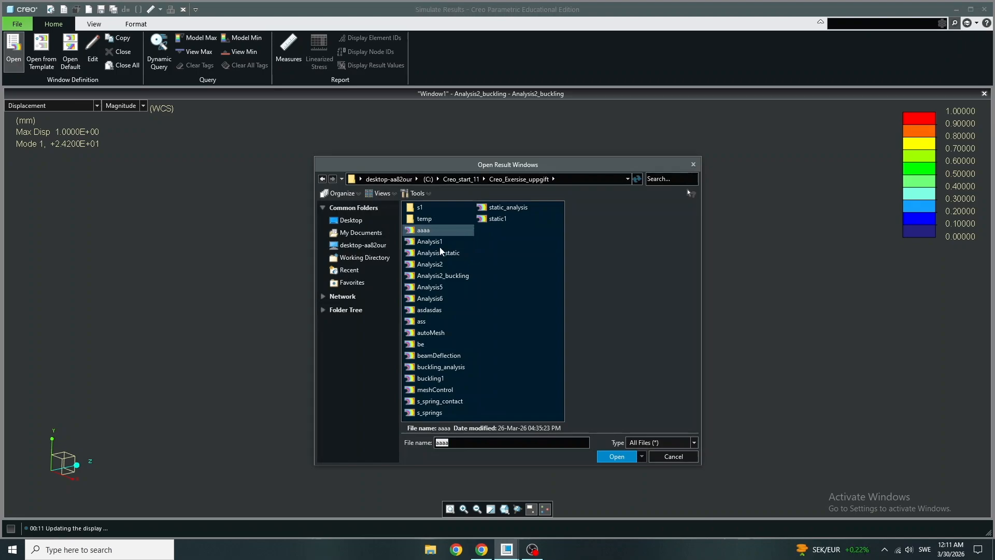
left_click(456, 254)
double_click(456, 253)
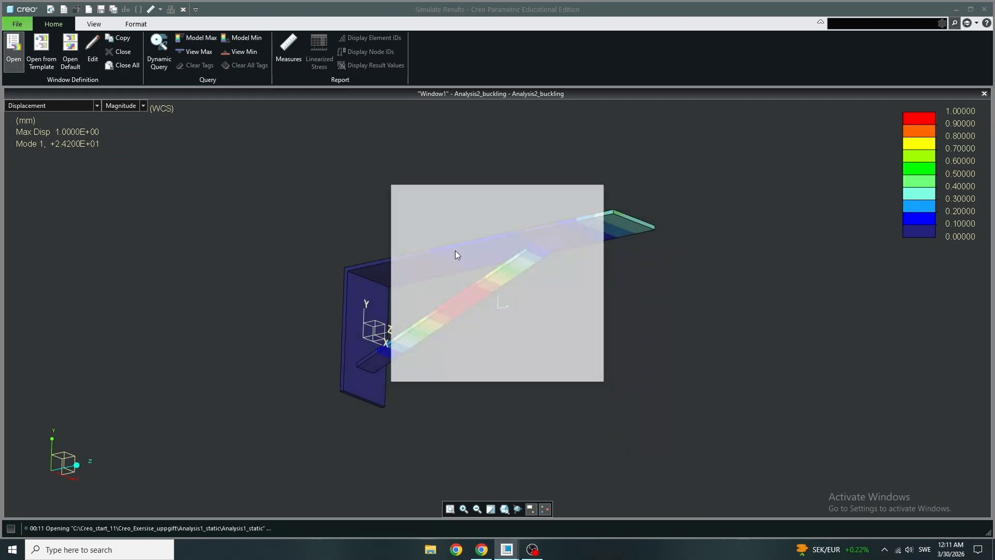
left_click(528, 374)
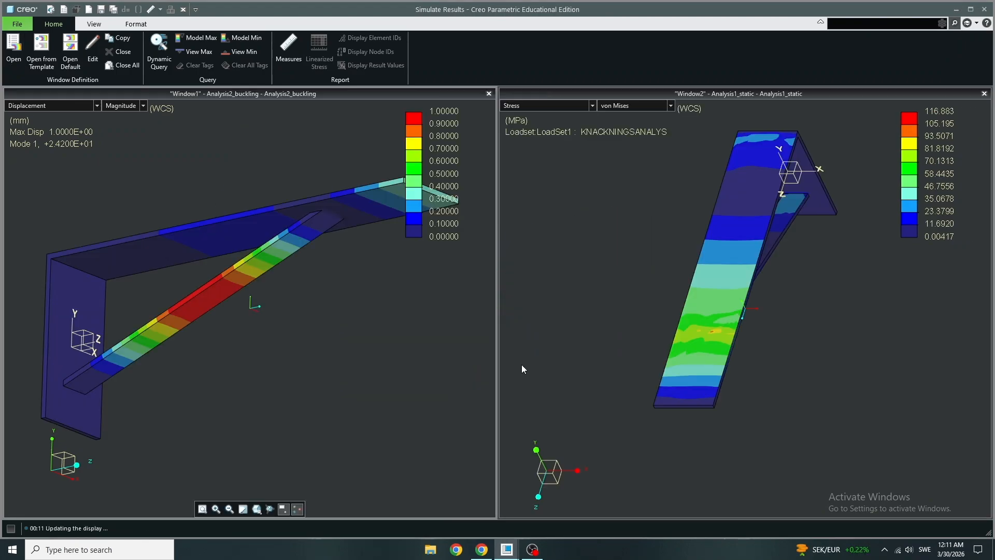
middle_click_drag(617, 328, 698, 229)
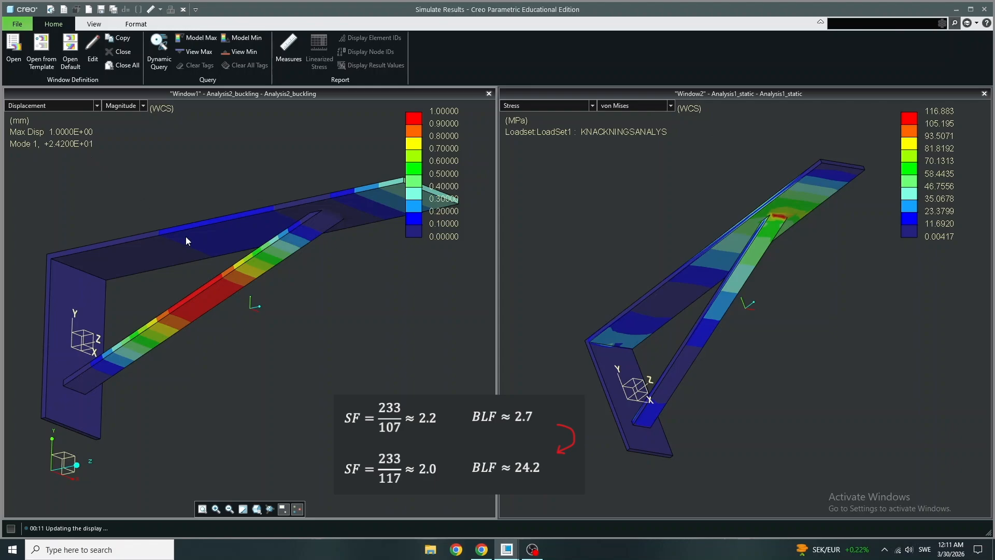
middle_click_drag(306, 253, 285, 299)
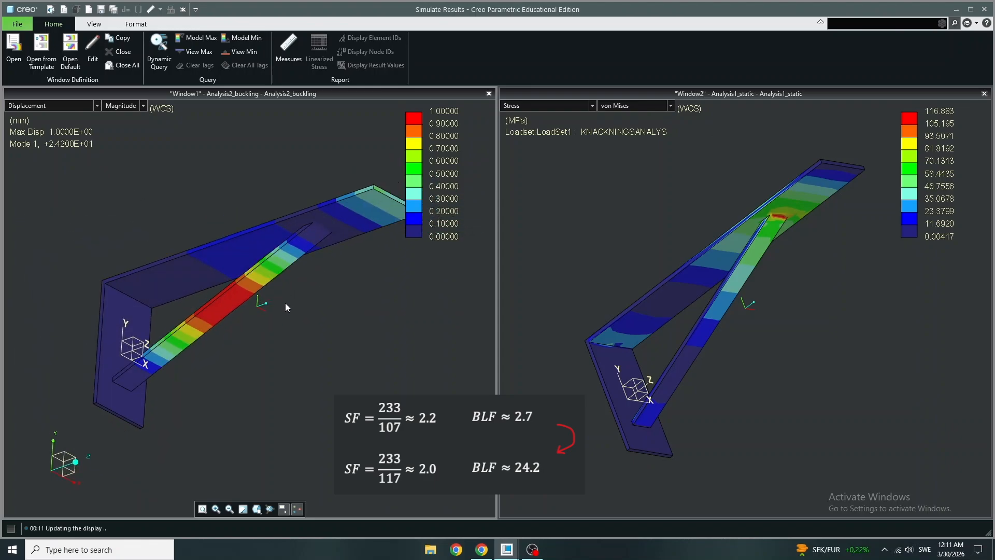
- Examine the static stress plot and the buckling mode shape side by side, viewing the steeper brace from several side angles
mouse_move(713, 310)
middle_mouse_down()
mouse_move(682, 338)
mouse_move(709, 328)
middle_mouse_up()
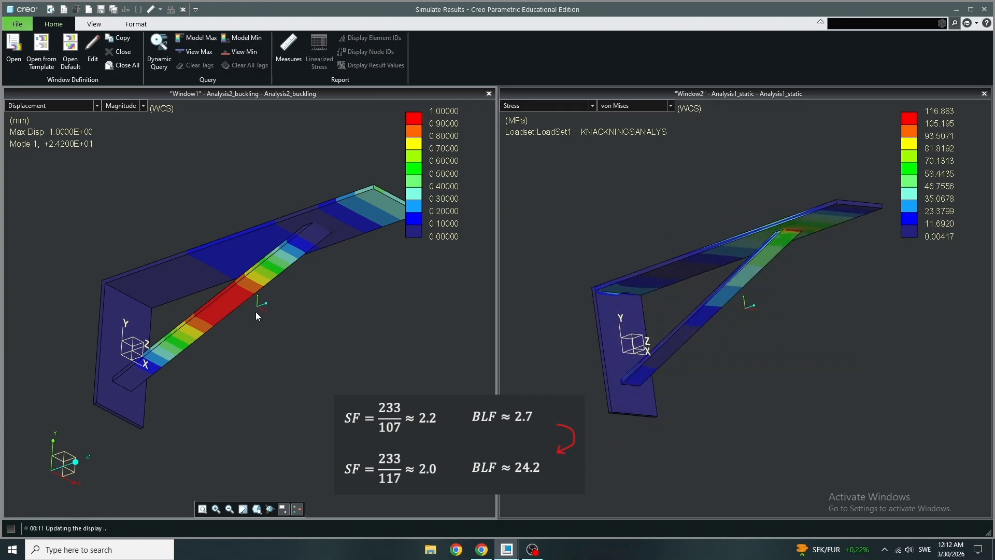
mouse_move(216, 334)
middle_mouse_down()
mouse_move(194, 313)
mouse_move(232, 346)
mouse_move(211, 323)
middle_mouse_up()
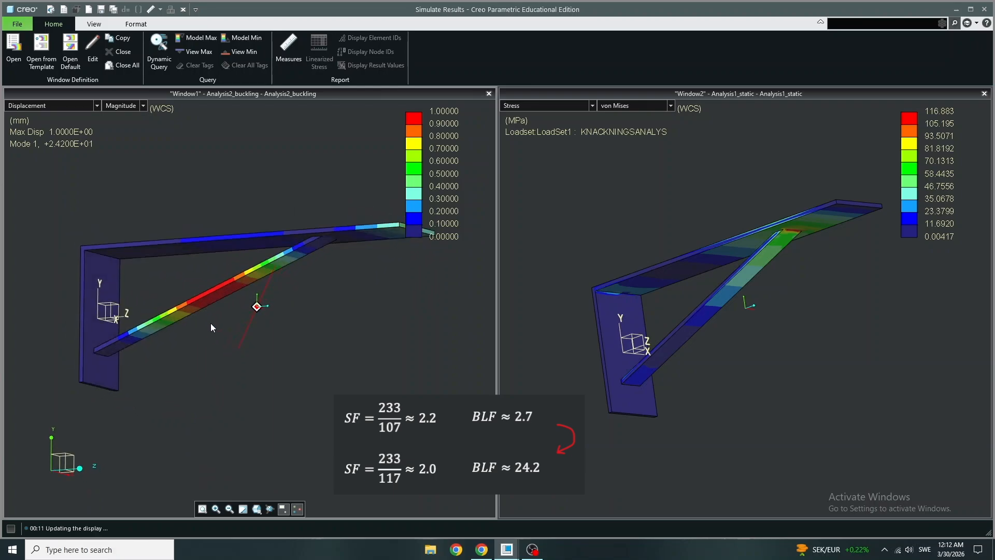
middle_click_drag(204, 302, 221, 321)
mouse_move(198, 263)
middle_mouse_down()
mouse_move(231, 256)
mouse_move(169, 254)
mouse_move(241, 245)
mouse_move(194, 253)
middle_mouse_up()
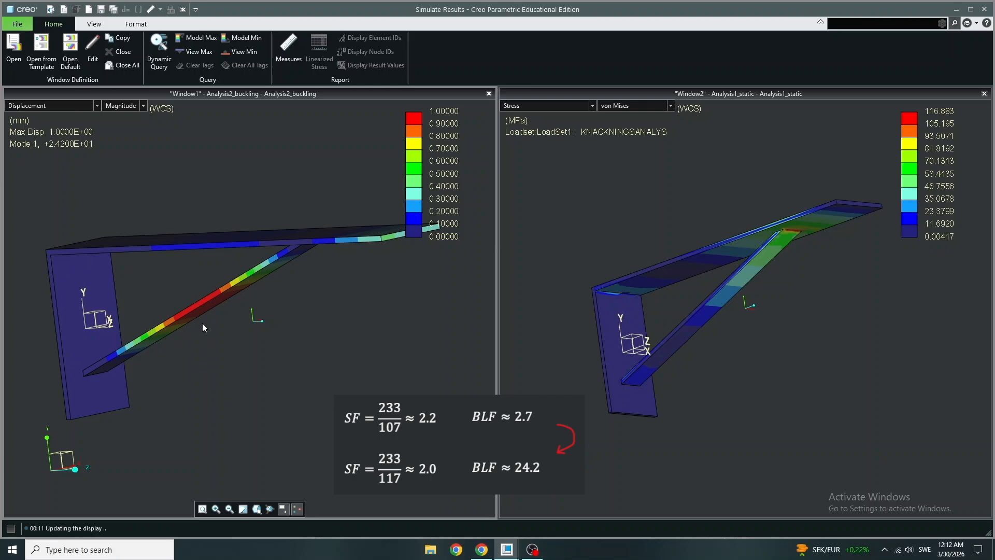
mouse_move(203, 326)
middle_mouse_down()
mouse_move(236, 347)
mouse_move(212, 320)
middle_mouse_up()
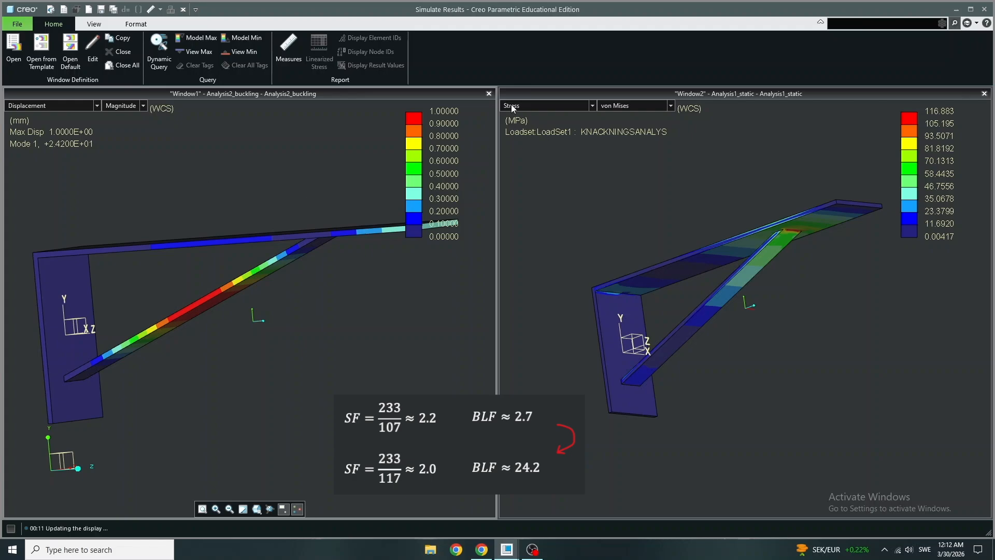
- Close the Analysis2_buckling result window and inspect the Analysis1_static von Mises stress on the bracket from below and above
left_click(489, 93)
mouse_move(609, 232)
middle_mouse_down()
mouse_move(645, 277)
mouse_move(649, 266)
mouse_move(618, 245)
middle_mouse_up()
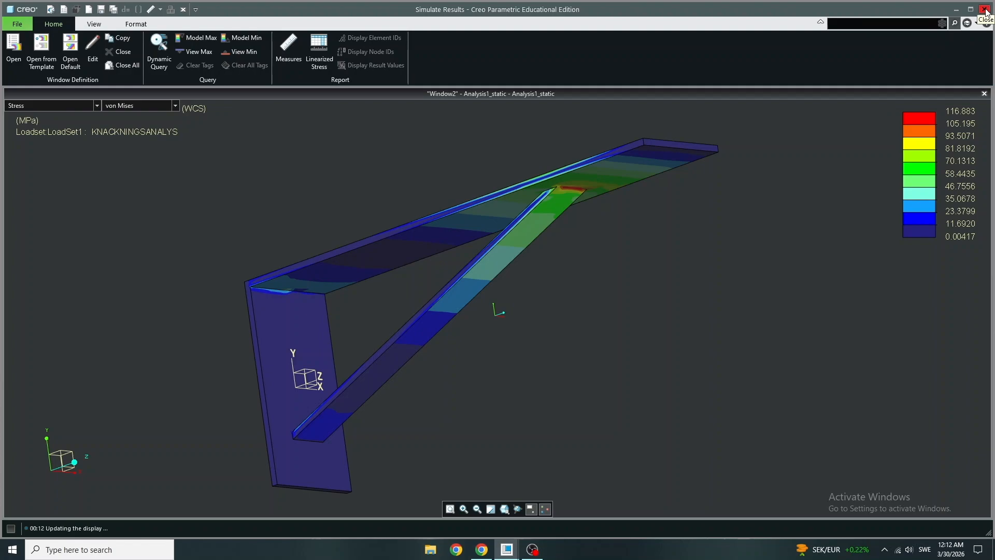
mouse_move(568, 277)
middle_mouse_down()
mouse_move(589, 286)
mouse_move(608, 338)
middle_mouse_up()
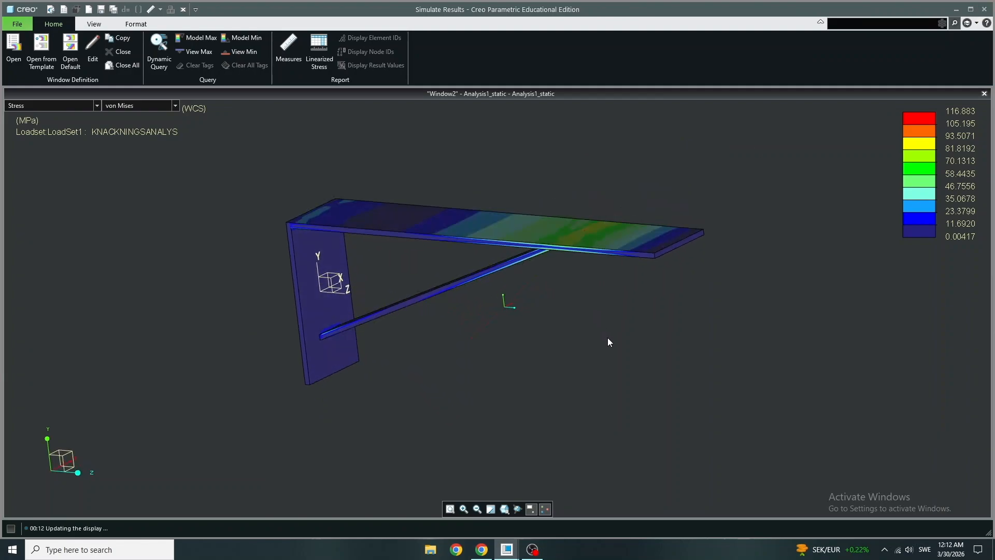